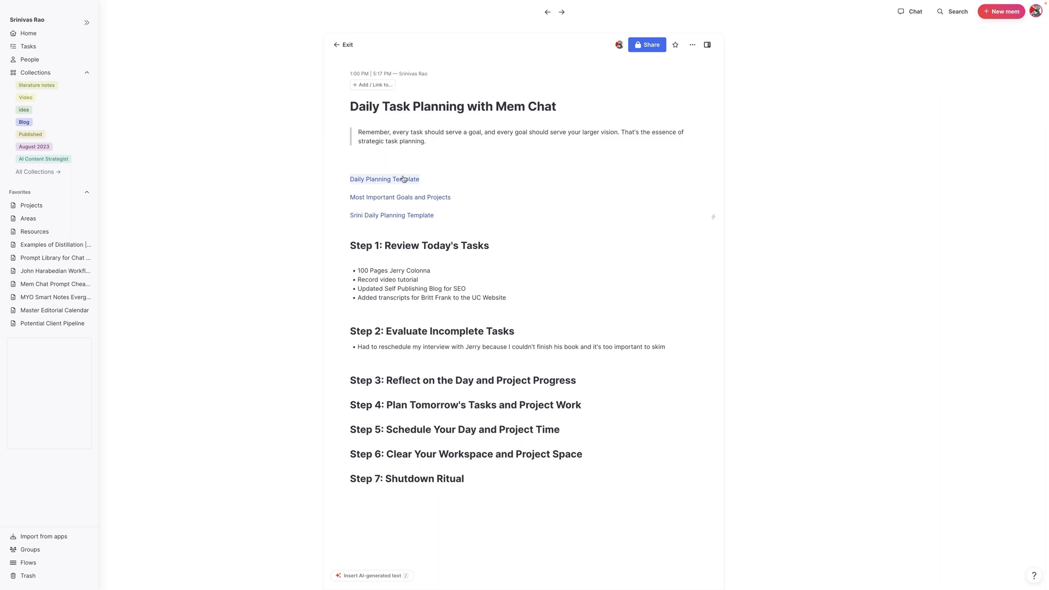
Open the Srini Daily Planning Template link in a split pane next to the Daily Task Planning note
click(392, 215)
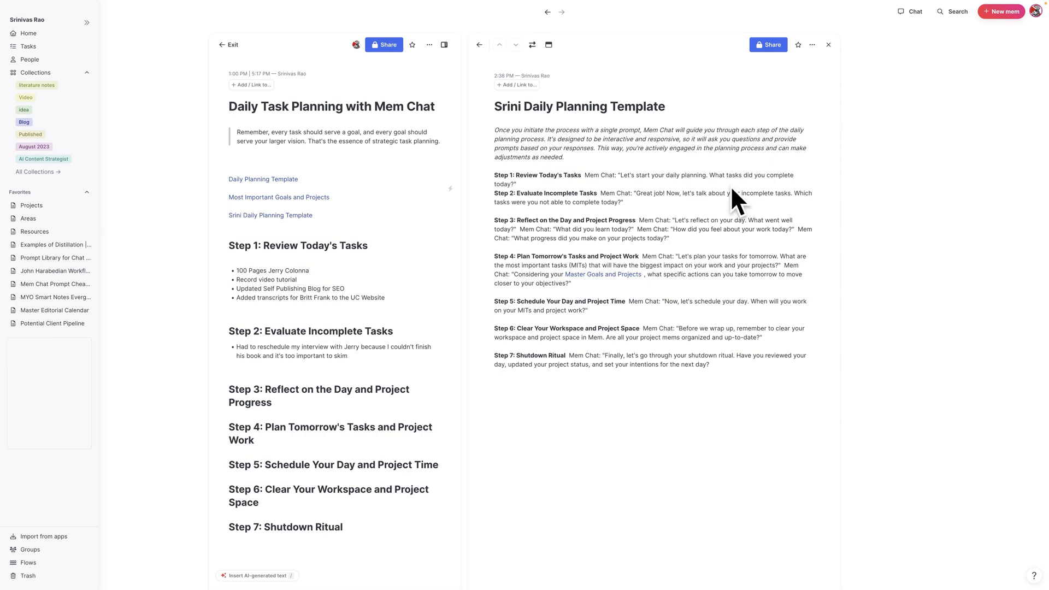
View the Most Important Goals and Projects mem and the planning template, then close the side pane
click(829, 44)
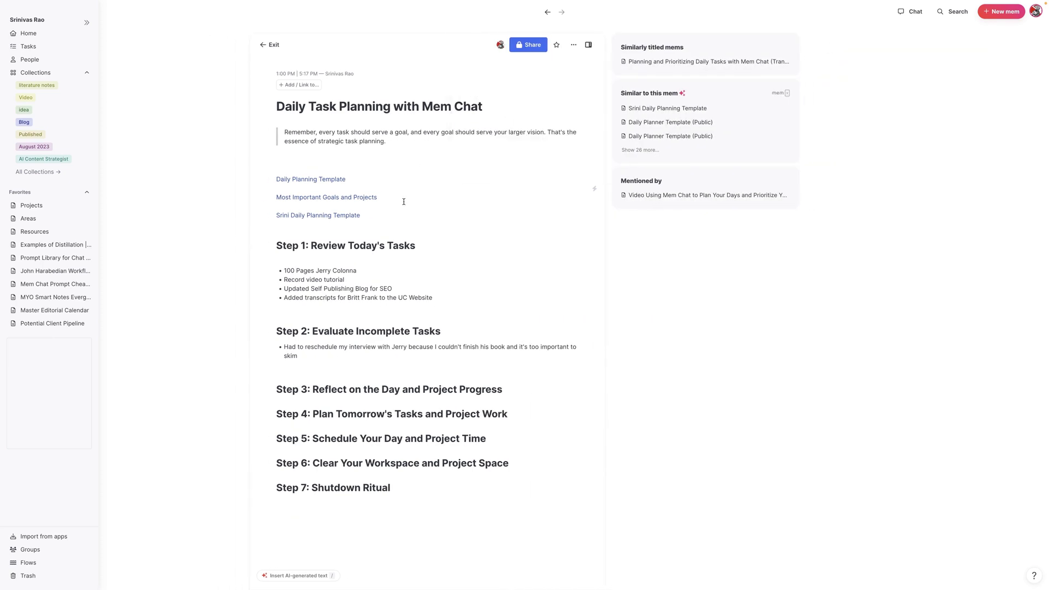
click(330, 197)
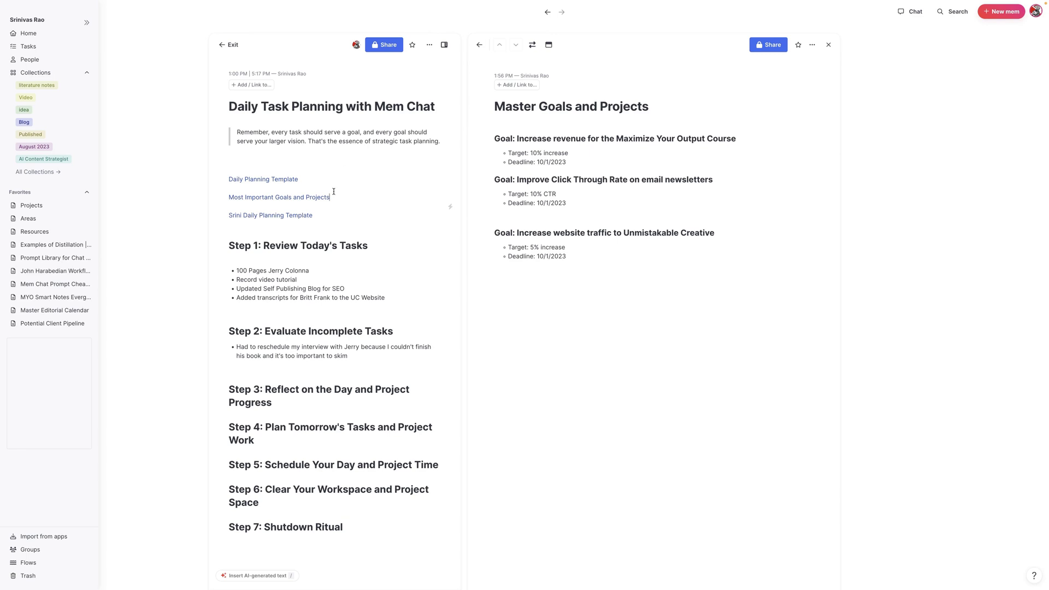
click(295, 180)
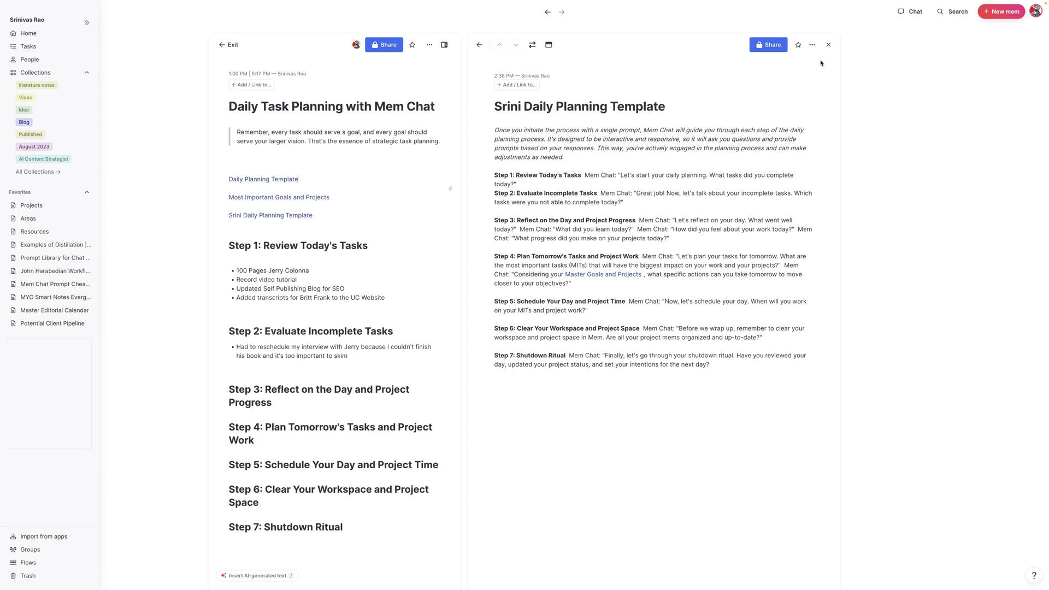
click(828, 45)
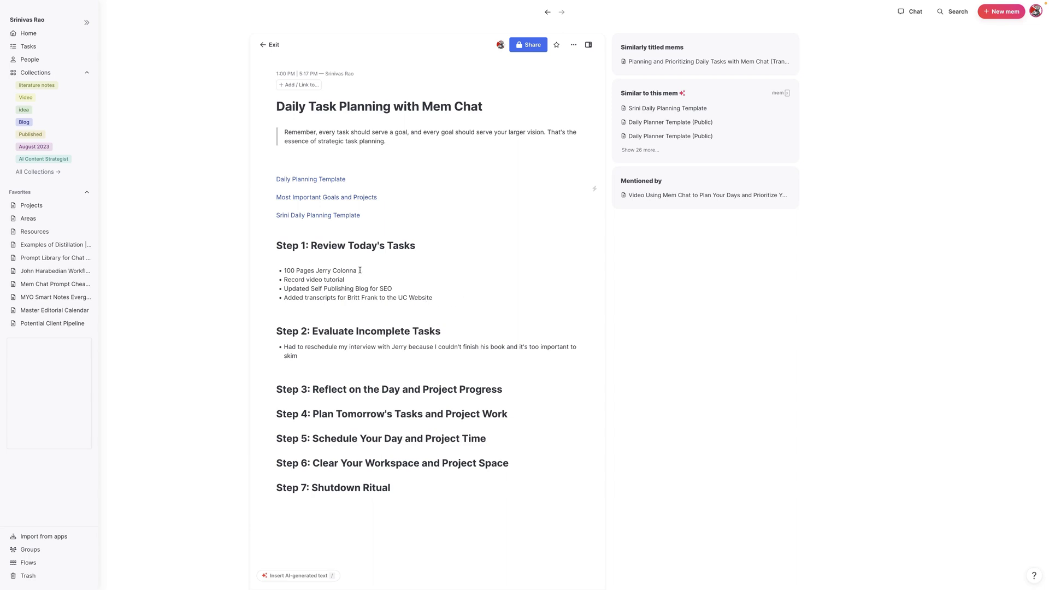
Select the four Step 1 task bullets and ask Chat to 'run Srini Daily Planning template'
drag(453, 301, 265, 269)
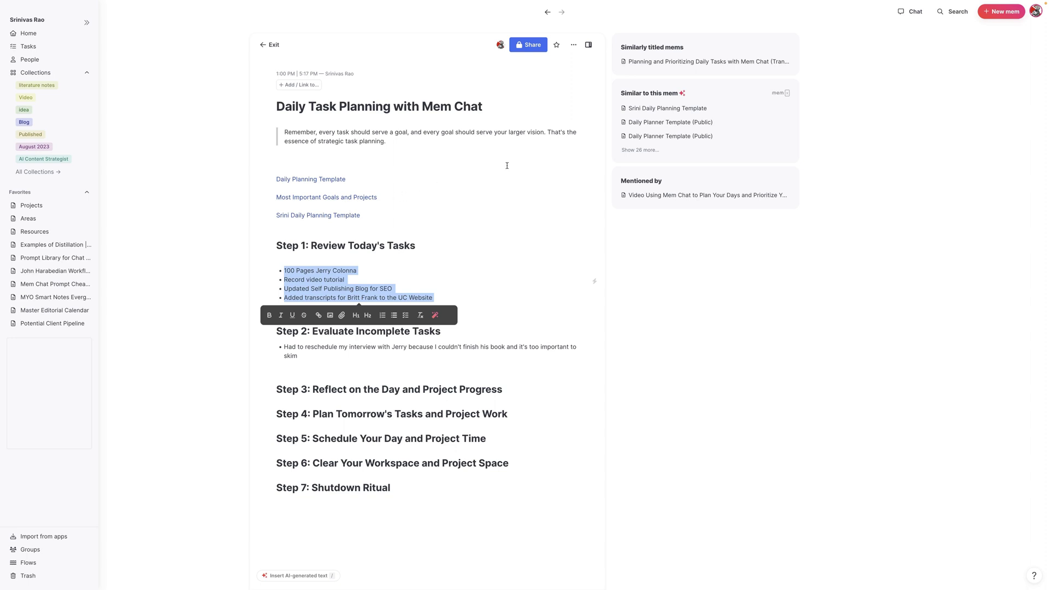
click(912, 13)
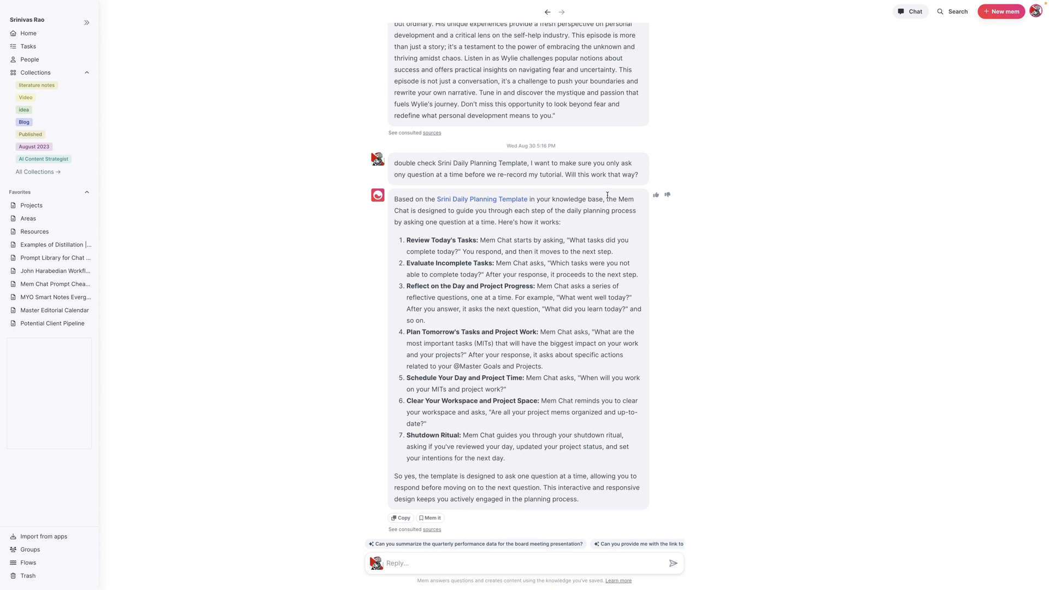
text(run sSrini Daily Planning template)
key(Return)
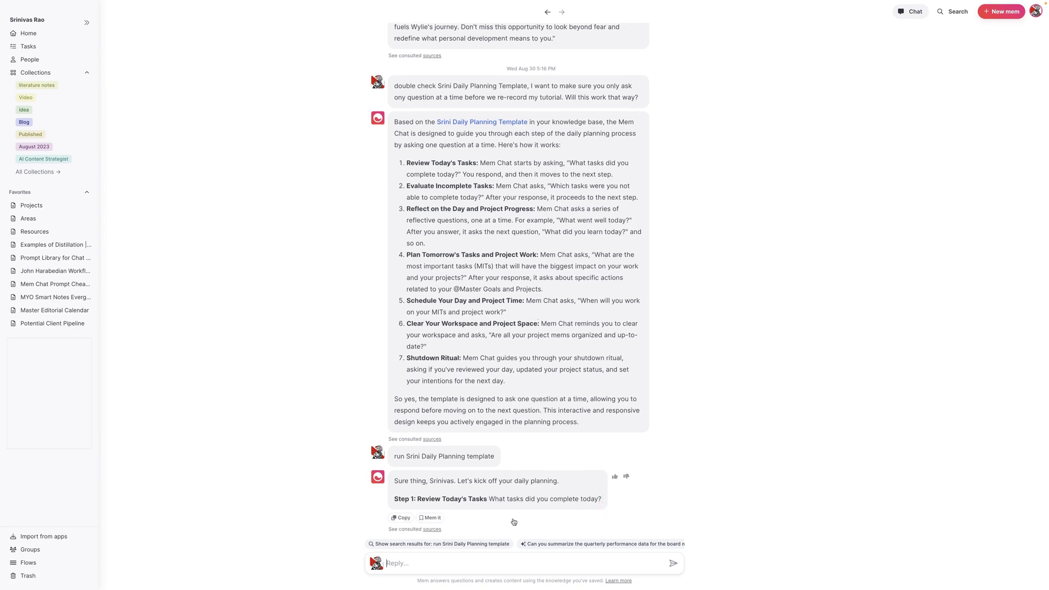
Paste today's completed task bullets into Chat and resend after the failed reply
text(• 100 Pages Jerry Colonna • Record video tutorial • Updated Self Publishing Blog for SEO • Added transcripts for Britt Frank to the UC Website)
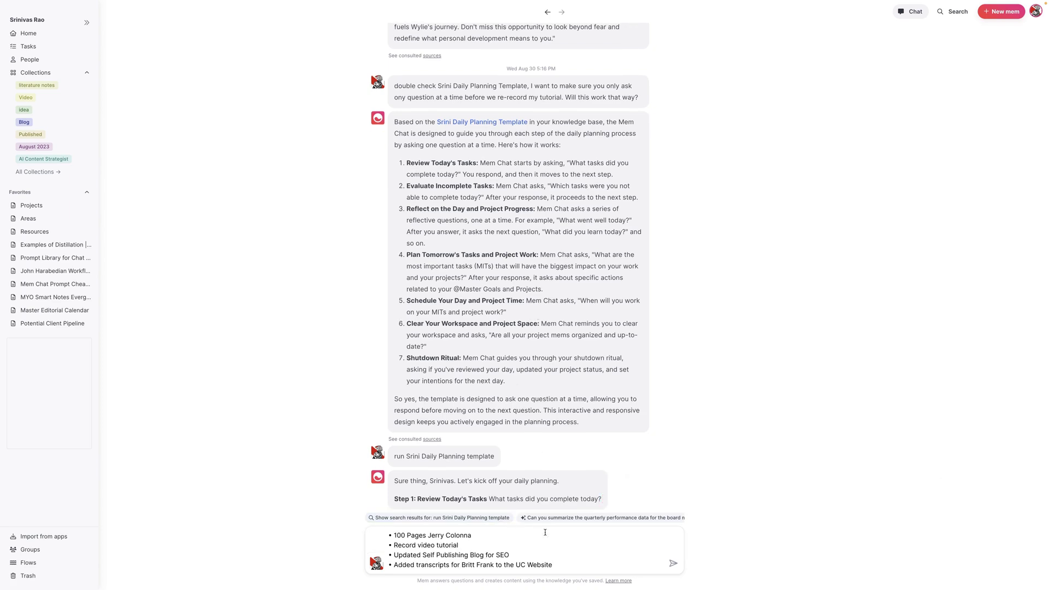
key(Return)
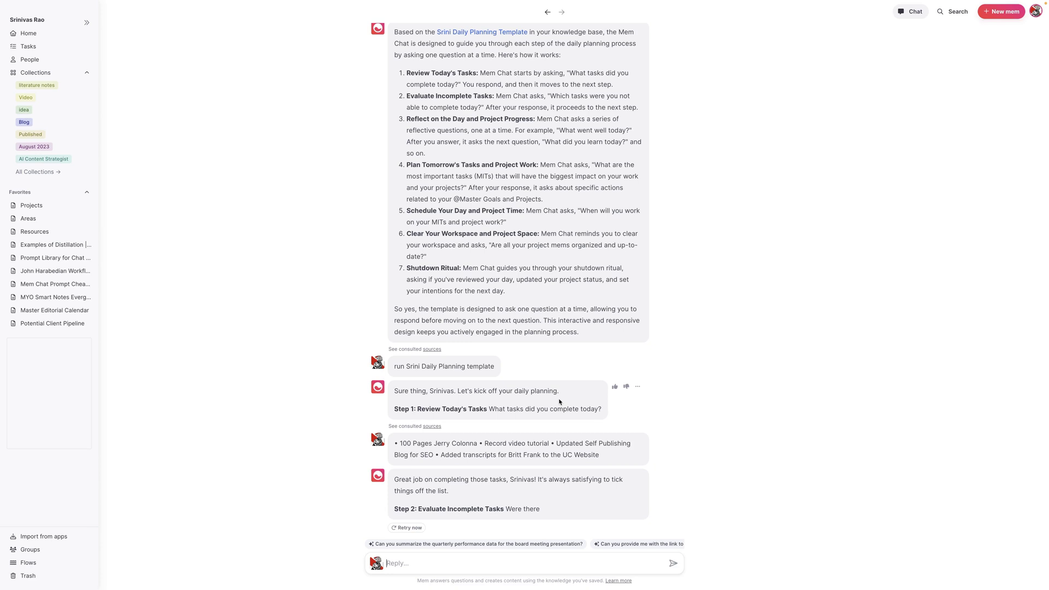
click(407, 527)
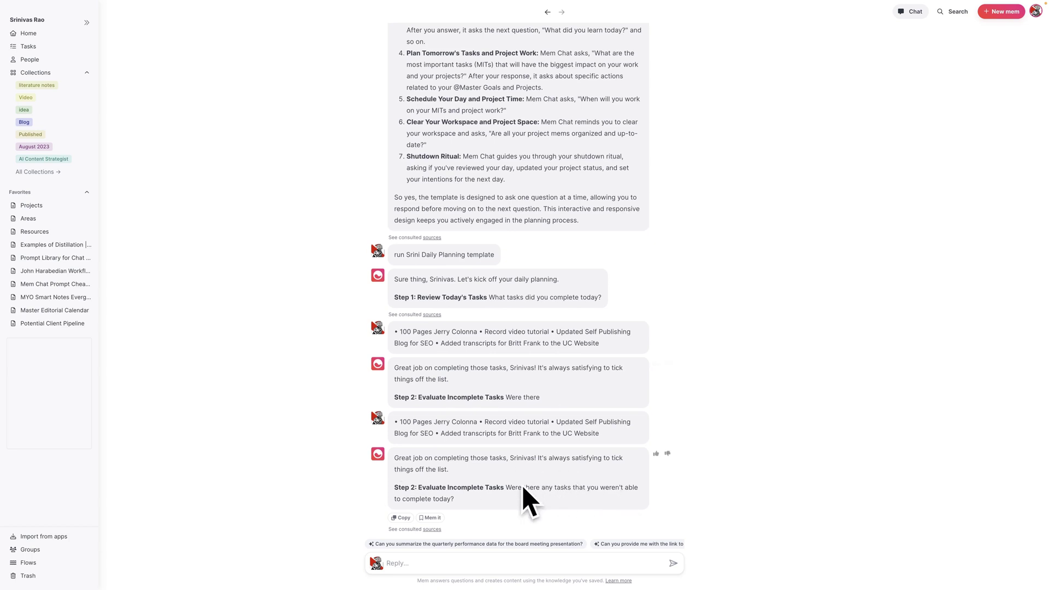
Reply that the interview with Jerry was rescheduled because his book wasn't finished
click(501, 567)
text(i had to reschedule my interview )
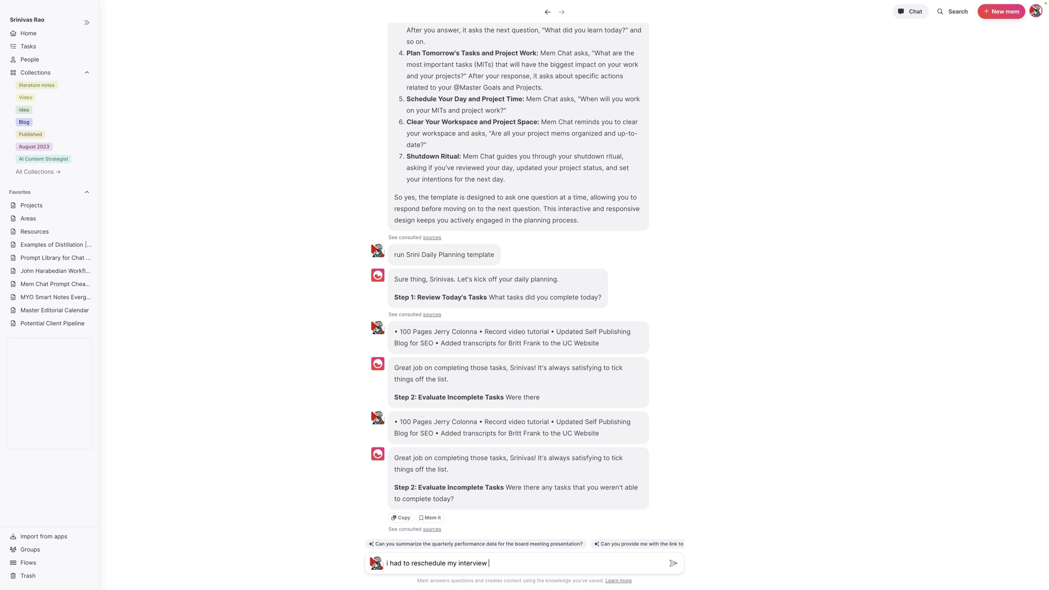
text(with jerryy)
key(BackSpace)
key(BackSpace)
text(becu)
key(BackSpace)
text(=a)
key(BackSpace)
text(cause i couldn't finish reading his book)
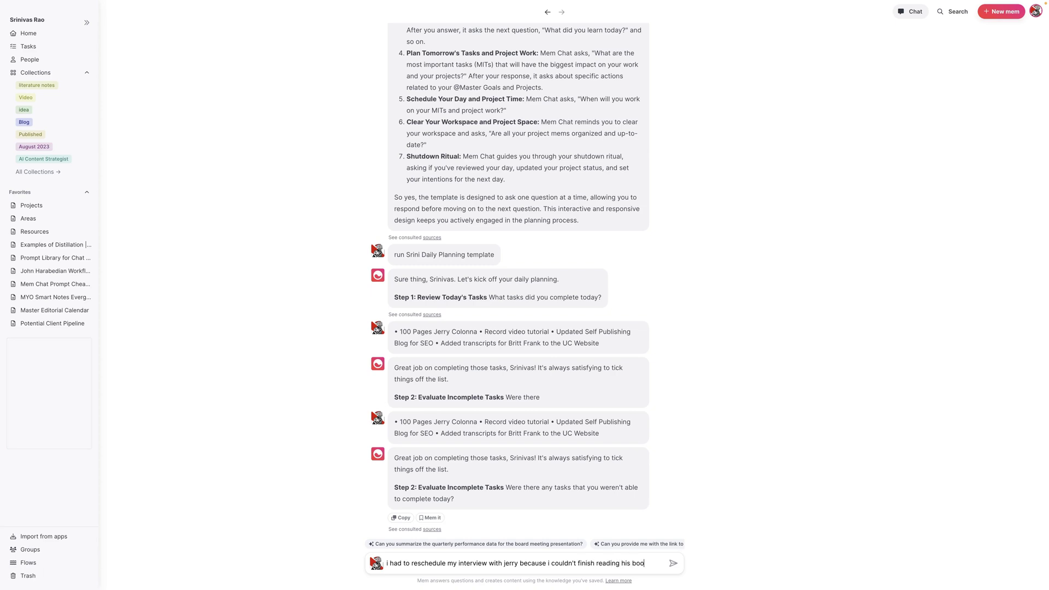
key(Return)
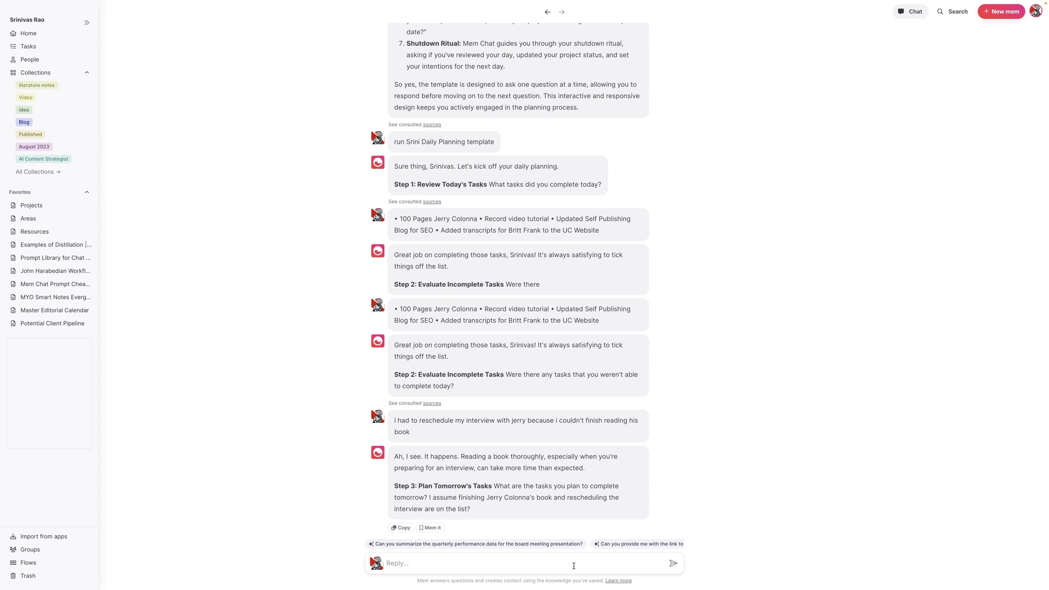
Send tomorrow's list: finish Jerry's book, edit the task-planning video with Mem Chat, write 5 literature notes for Zig Zag
text(1. Finish J)
text(err)
key(BackSpace)
key(BackSpace)
key(BackSpace)
key(BackSpace)
text(Reading Jerry's book- h his interview has)
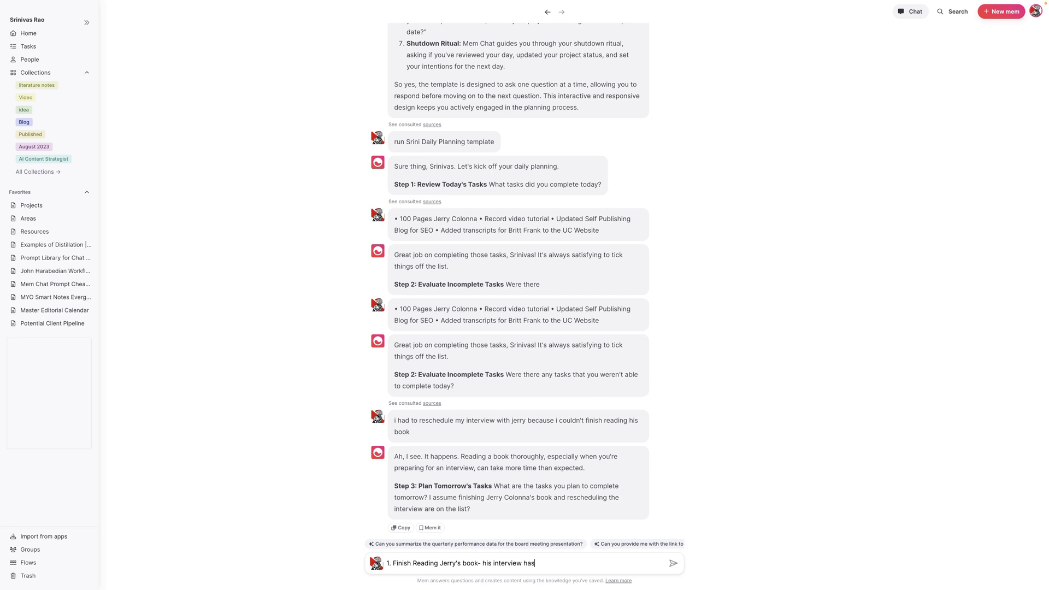
text( been reschedule for Monday)
key(shift+Return)
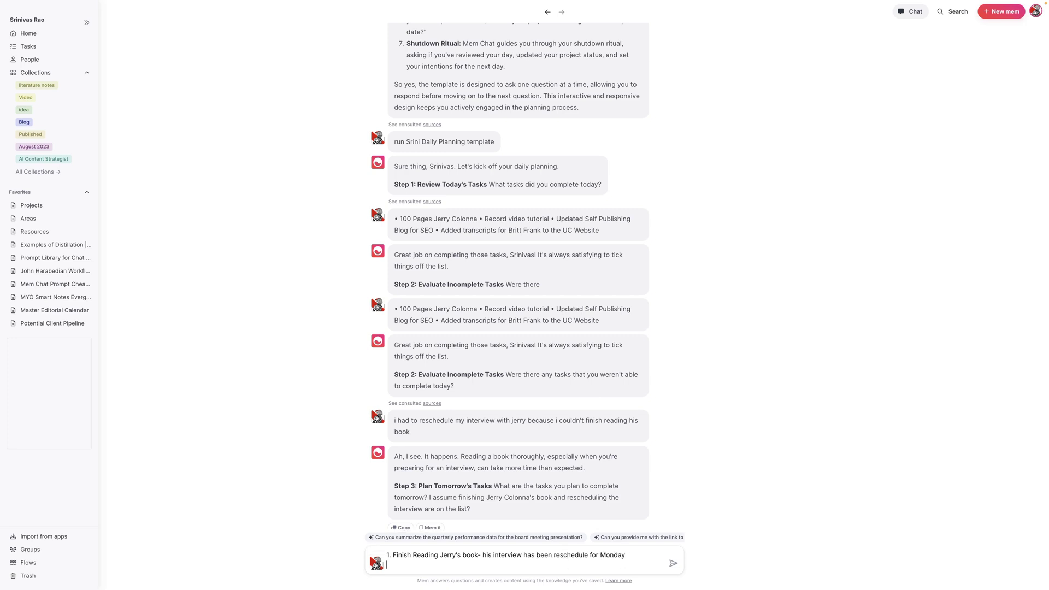
text(2. Edit my vude)
key(BackSpace)
key(BackSpace)
key(BackSpace)
text(ideo on daily task planning wht Mme chat)
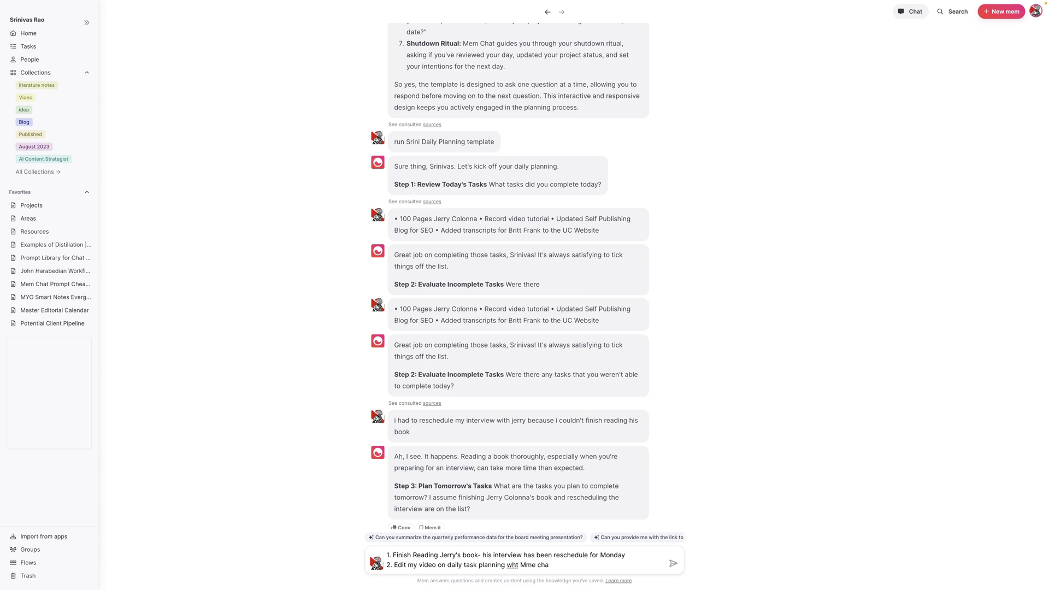
key(BackSpace)
key(BackSpace)
key(BackSpace)
key(BackSpace)
key(BackSpace)
key(BackSpace)
key(BackSpace)
text(ith Mem Chat)
key(shift+Return)
text(3.)
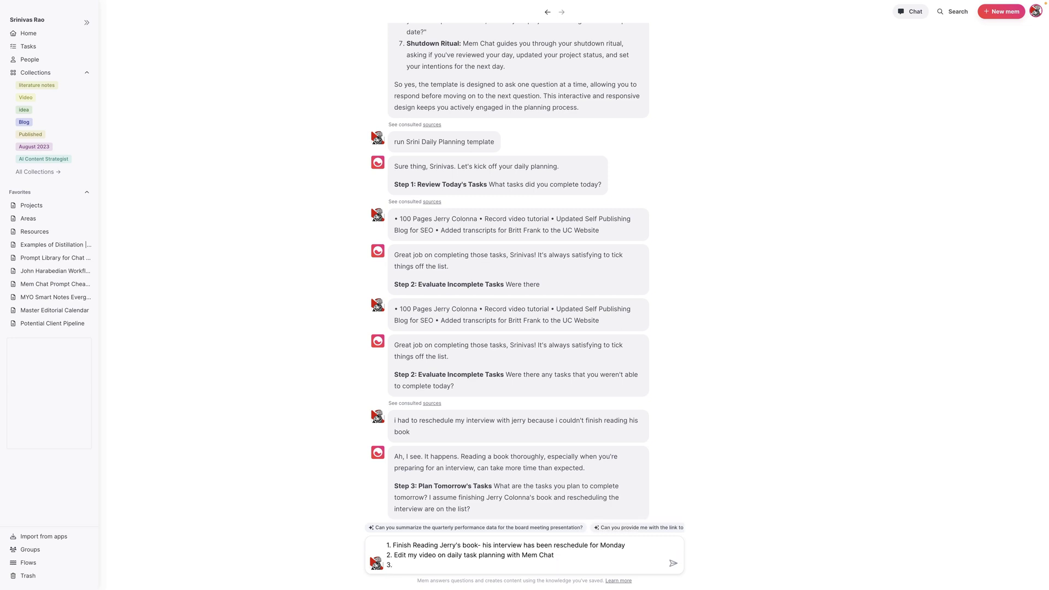
text( I want to write)
text( 5 literature)
text(  for Zig )
text(Zag)
key(Return)
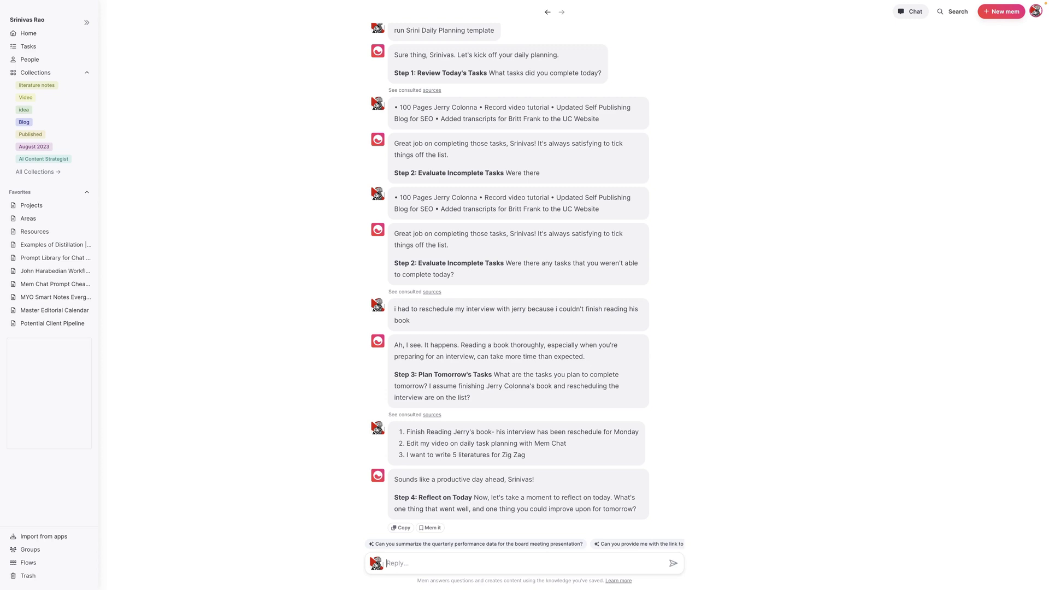
Reply that a mattress delivery to my parents' house disrupted the day and ask how to refocus
text(f)
key(BackSpace)
text(soe)
key(BackSpace)
text(mebody came to deliver a mattress to my parents houe and)
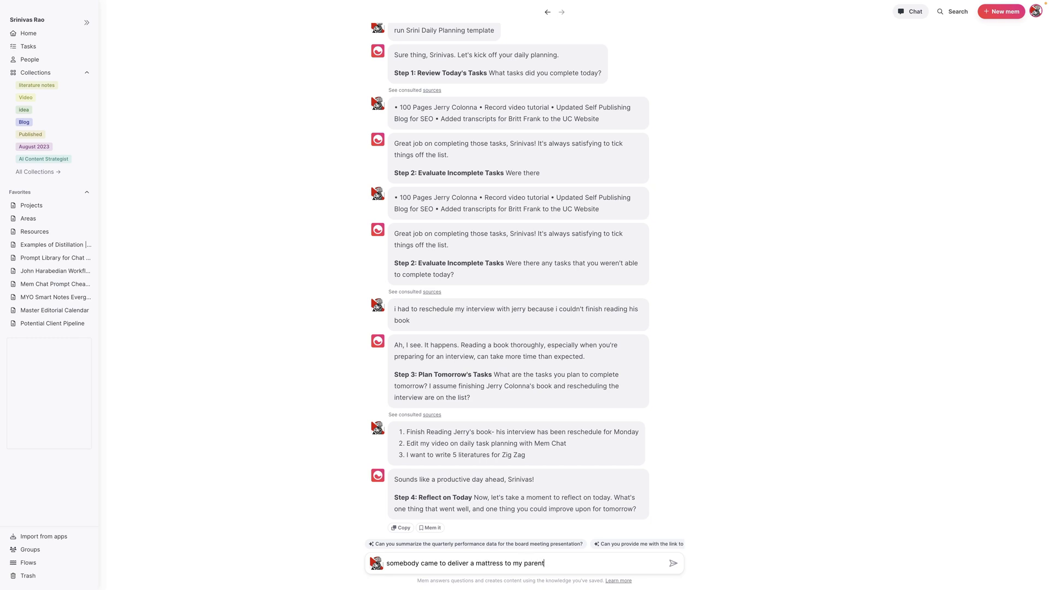
key(BackSpace)
key(BackSpace)
key(BackSpace)
key(BackSpace)
key(BackSpace)
text(se and it wa)
key(BackSpace)
text(s somewhat disruptive to the ay.)
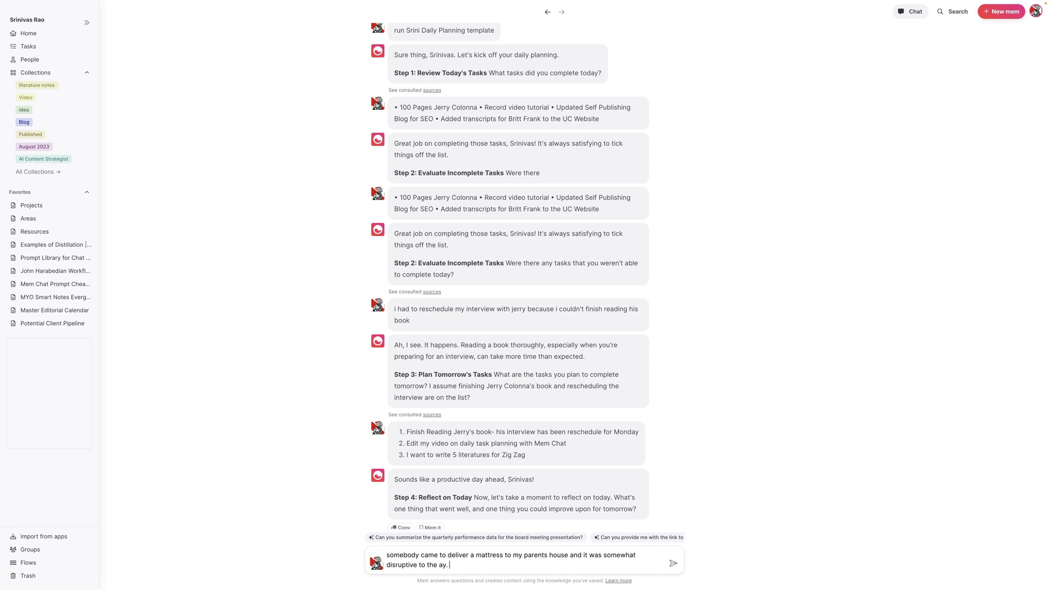
key(BackSpace)
key(BackSpace)
text(day. I need to figure out how to refocus after my )
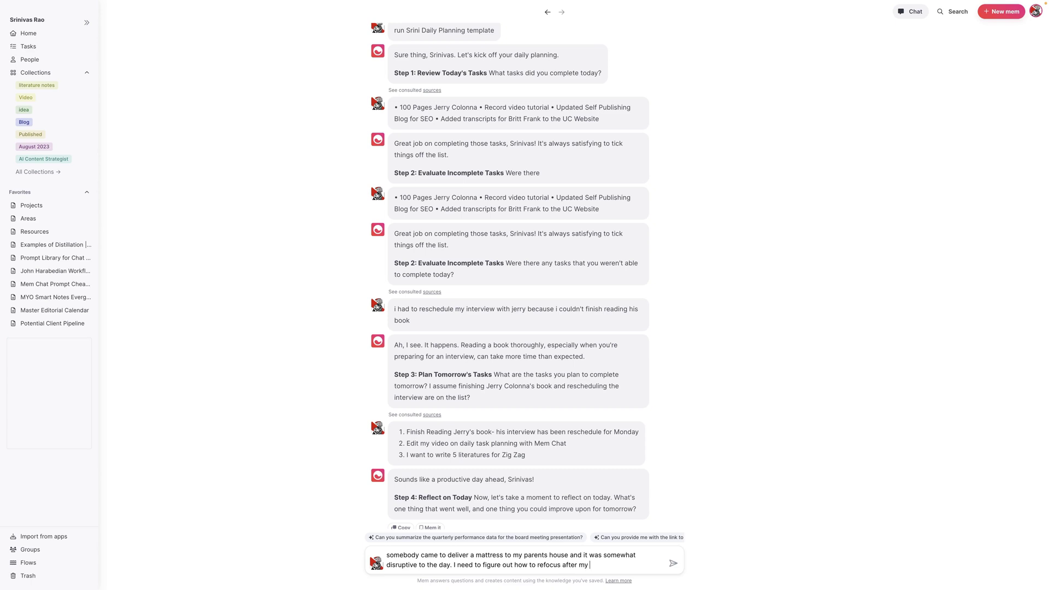
text(focus is derailed)
key(Return)
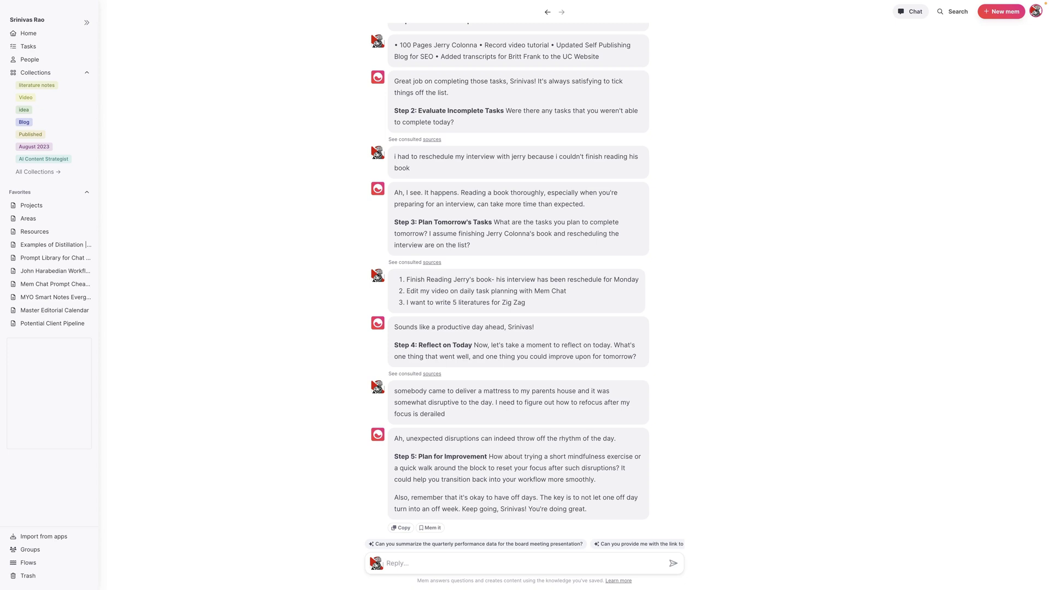
Reply 'ok thanks, let's move on to the next steps'
text(th)
key(BackSpace)
key(BackSpace)
key(BackSpace)
text(ok thanks)
key(BackSpace)
key(BackSpace)
key(BackSpace)
text(s, let' ss move on to the next steps)
key(Return)
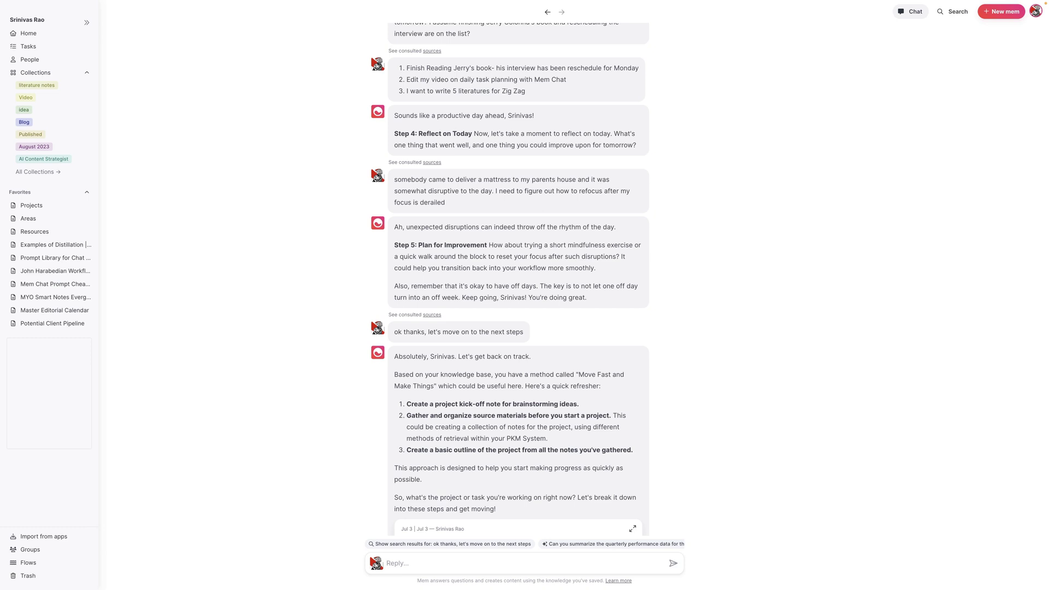
Clarify that you meant steps 5 and 6 of Srini's daily planning template
scroll(555, 401, down, 2)
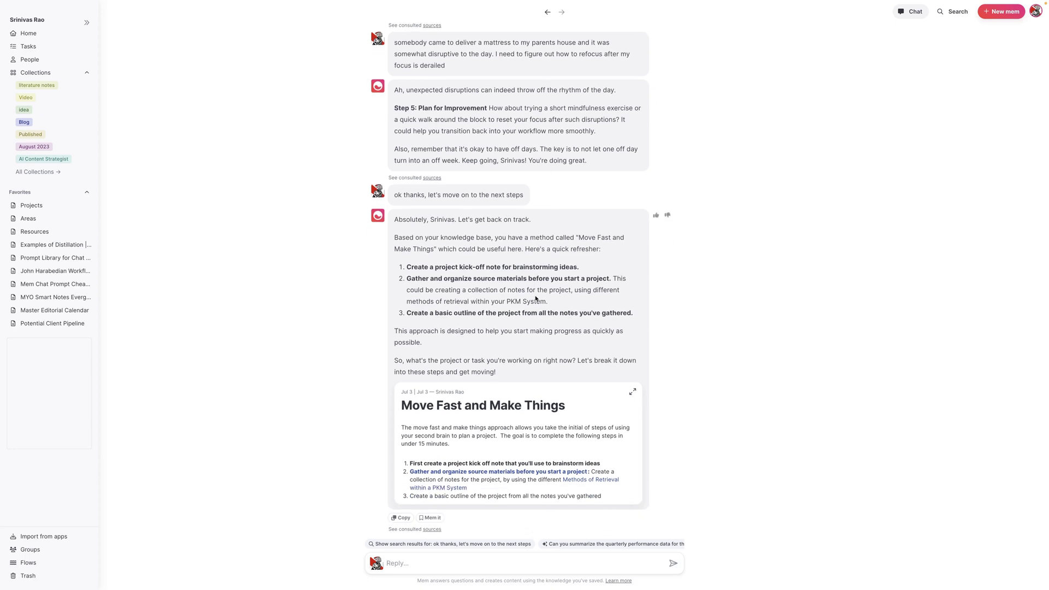
text(no I meant let's move on Srini's daily plannin)
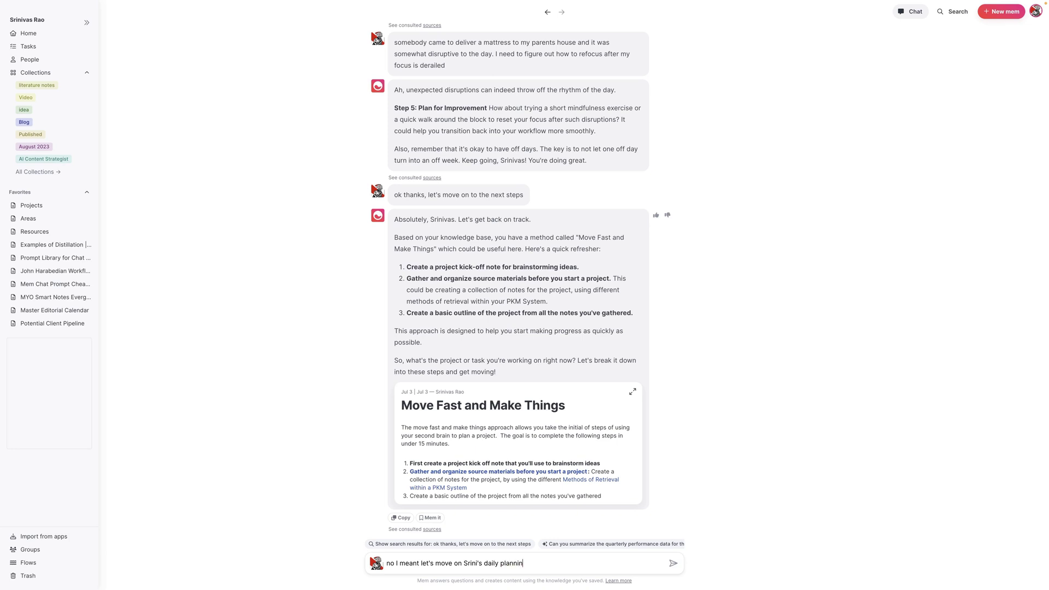
text(g template for 5 and 6)
key(Return)
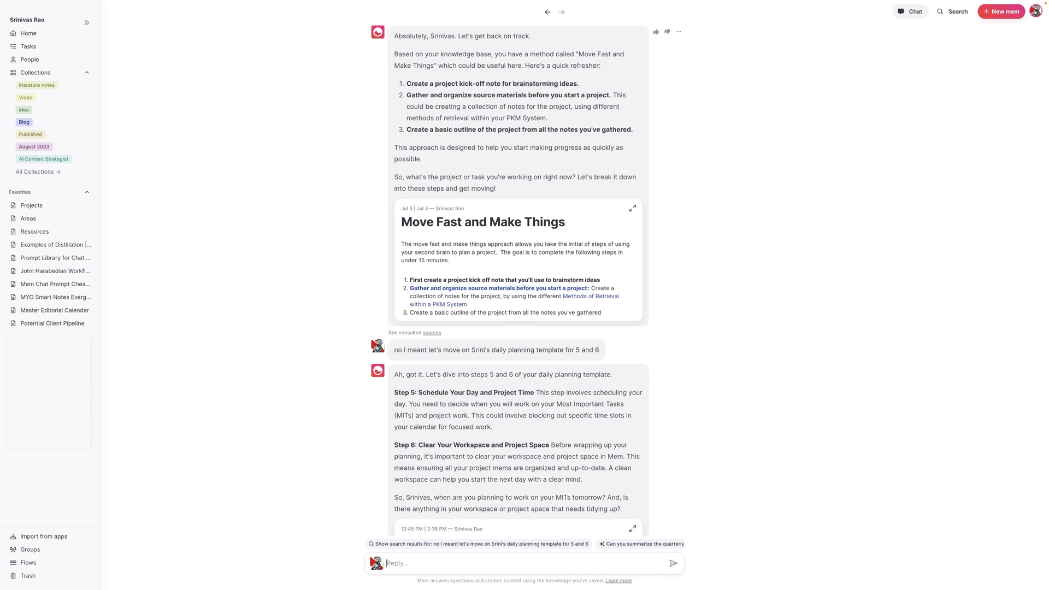
Select the three-task list from the earlier chat message
scroll(501, 295, up, 4)
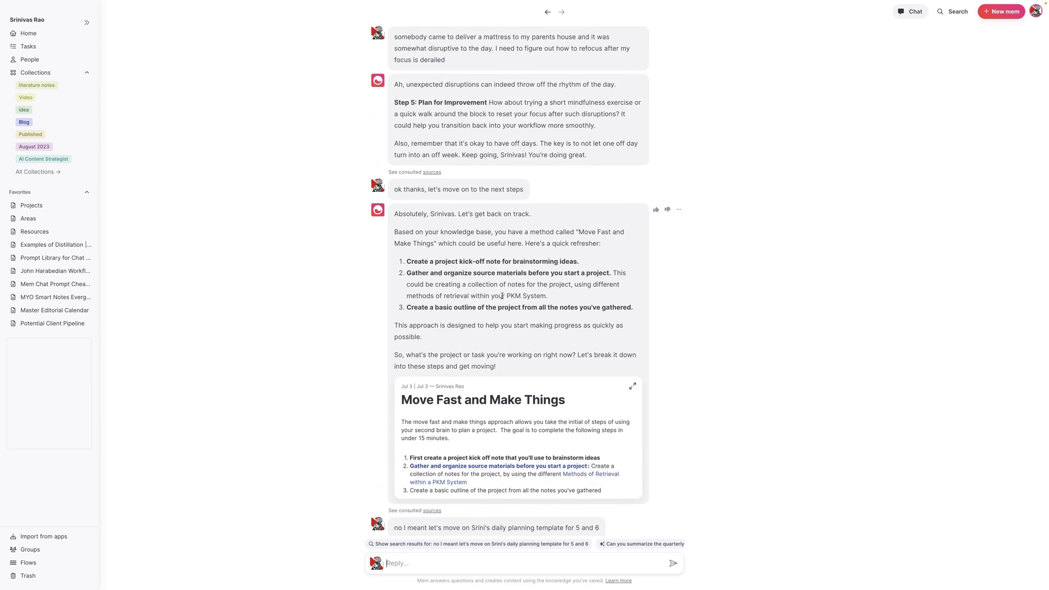
scroll(501, 296, up, 6)
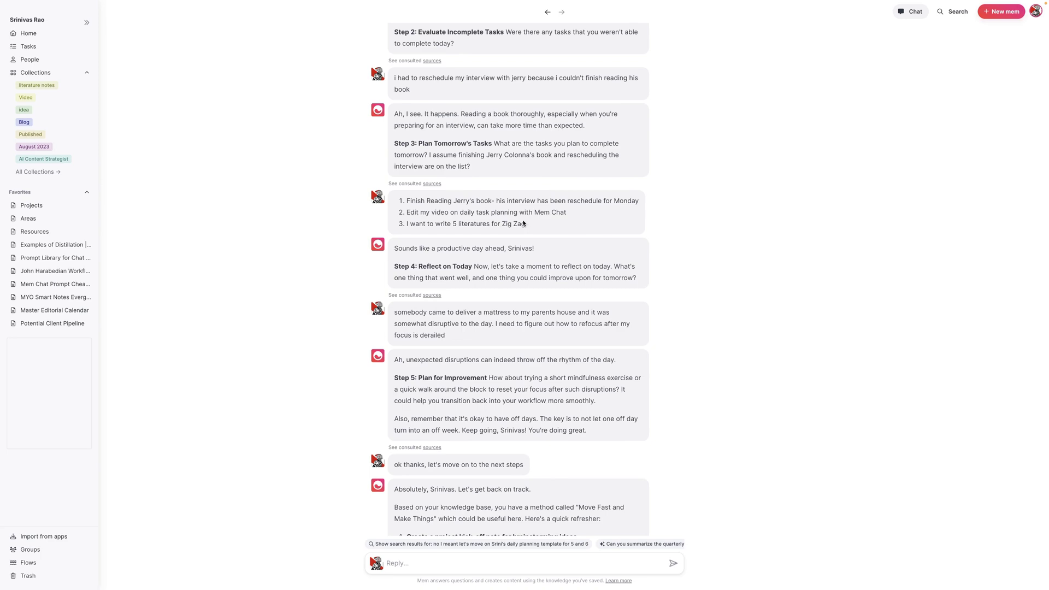
drag(523, 222, 404, 205)
key(ctrl+c)
scroll(538, 213, down, 9)
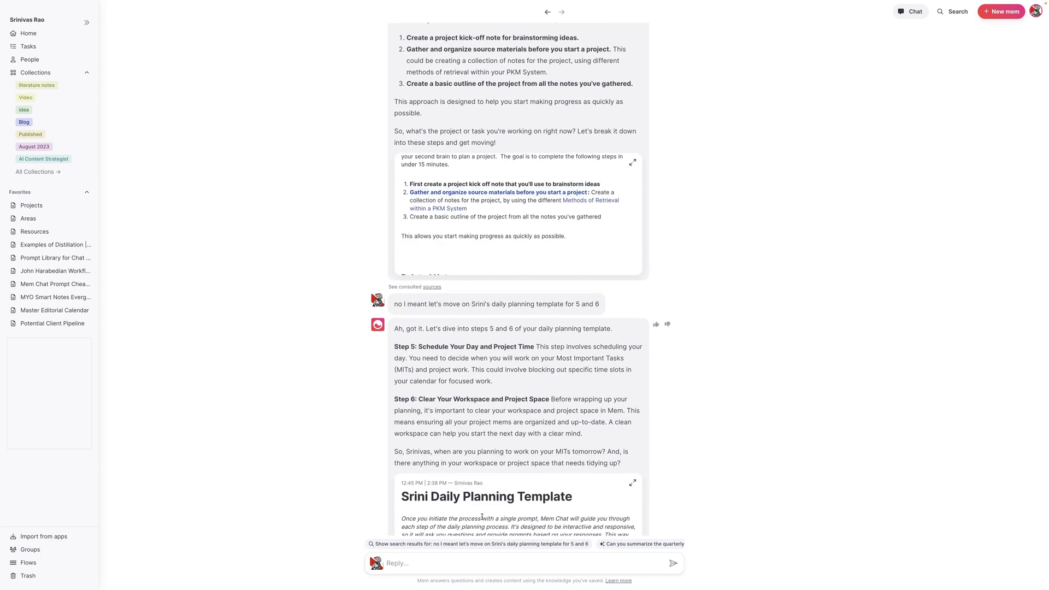
Ask Chat to suggest a schedule for the three pasted tasks, then start requesting a Tasks for August 31st note
click(476, 567)
text(here are the tasks , suggest a schedule)
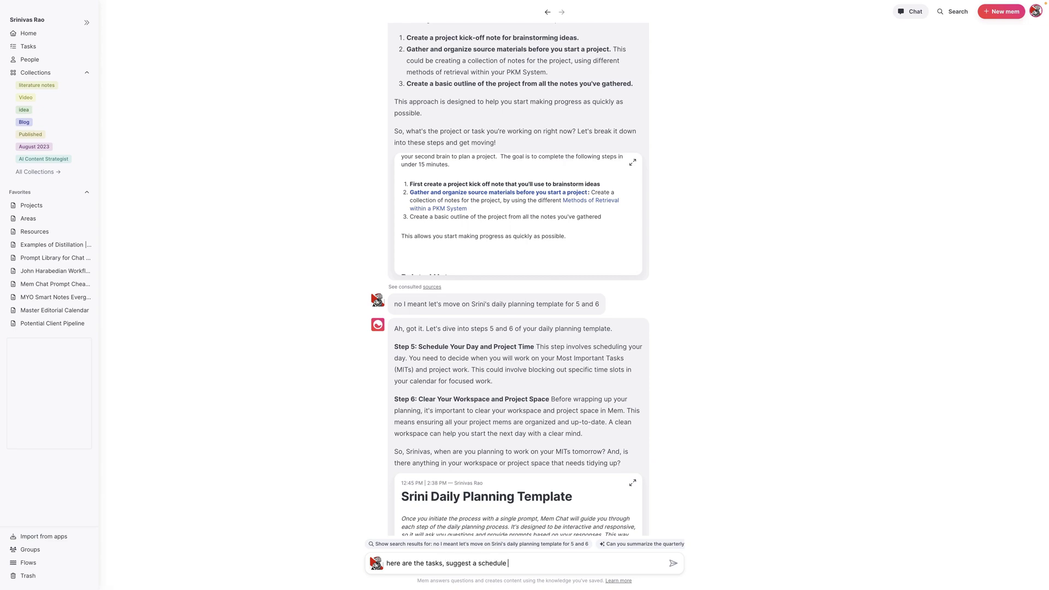
key(ctrl+v)
key(Return)
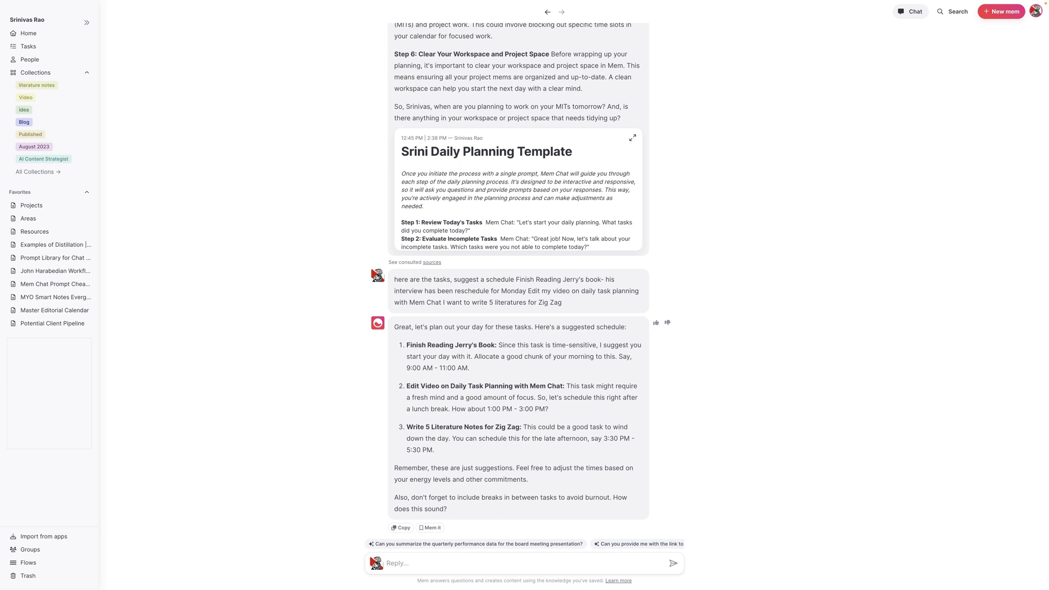
text(Write note titled Tasks for August 31st and inlcude t)
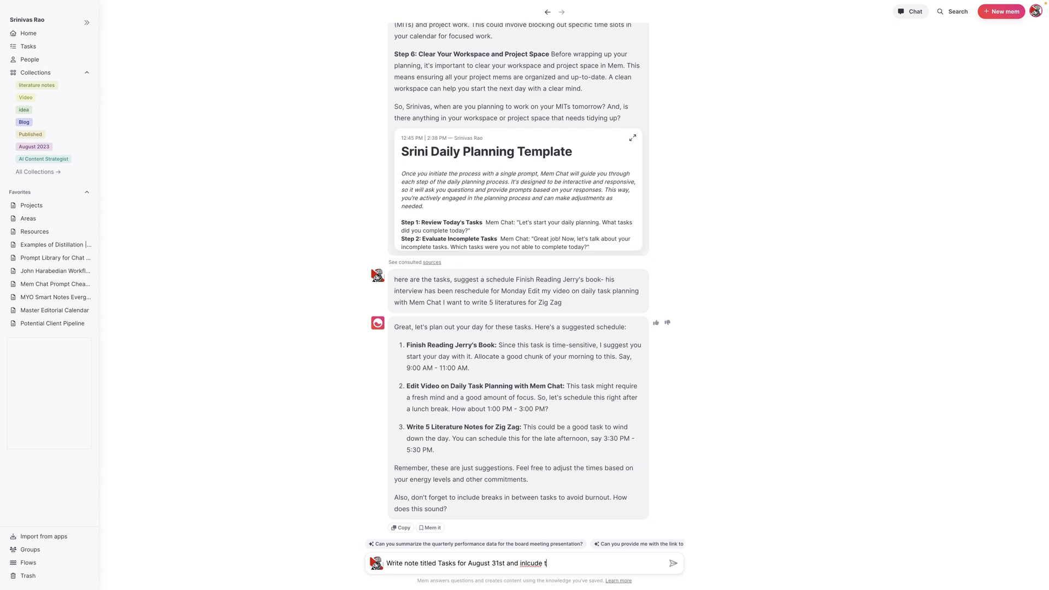
text(hese tasks)
Send the 'Tasks for August 31st' note request and begin asking why Chat doesn't ask about master goals
key(Return)
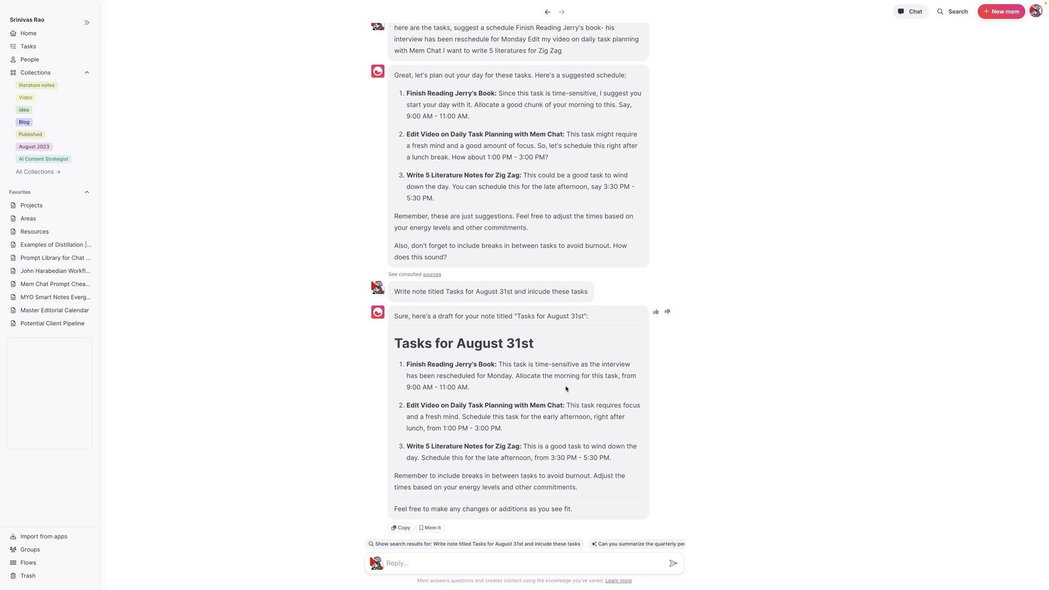
text(why you don't you ask me about my ma)
Save the August 31st draft with Mem it and ask Chat about the master projects and goals
click(432, 527)
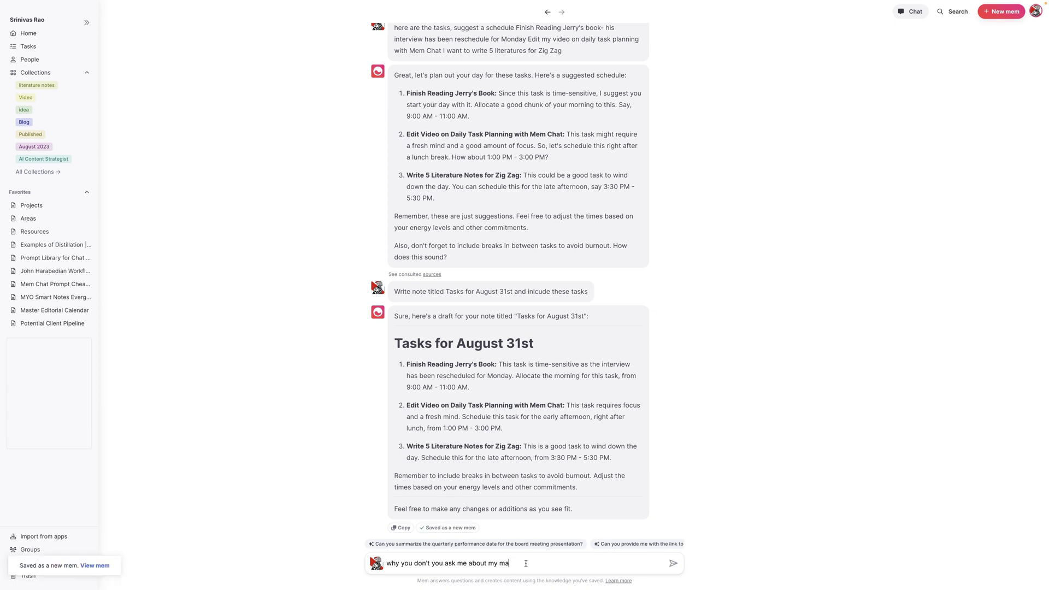
text(ster projects nd goals?)
key(BackSpace)
key(BackSpace)
key(BackSpace)
key(BackSpace)
key(BackSpace)
key(BackSpace)
text(and )
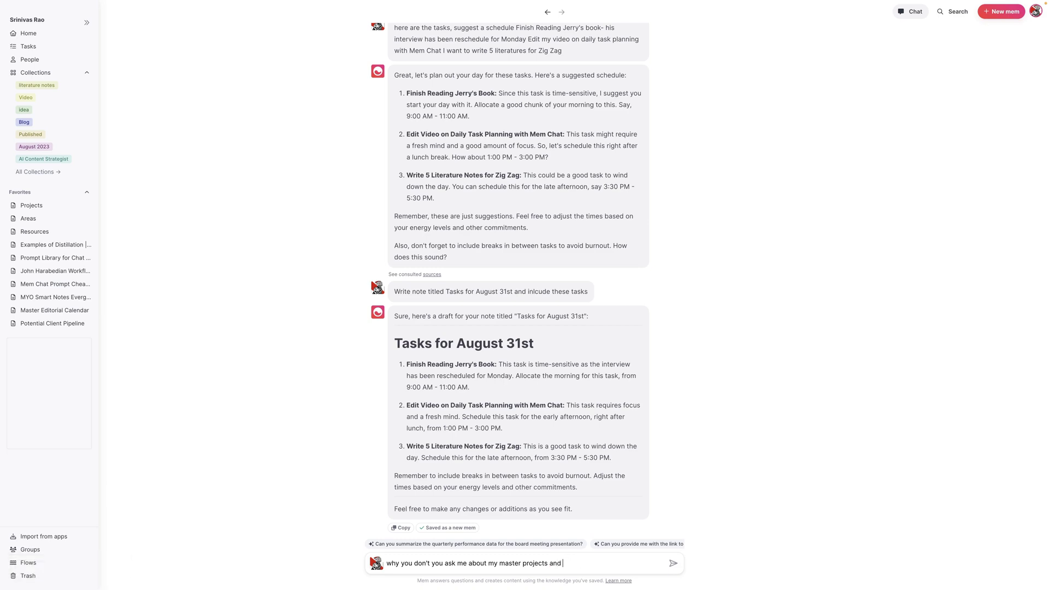
text(goals?)
key(Return)
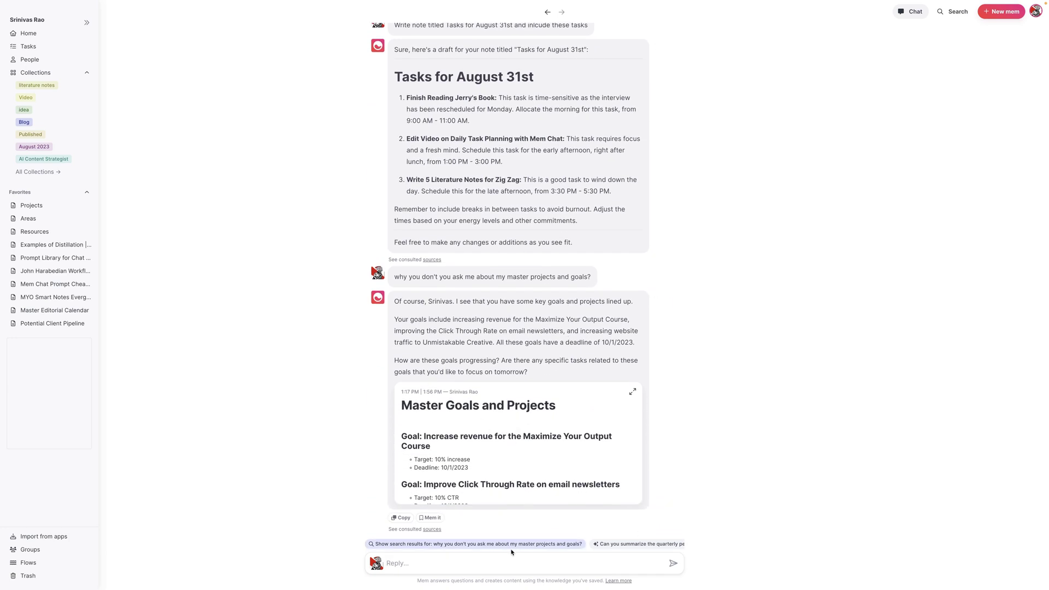
Tell Mem Chat you've been updating old blog posts for SEO and built the persuasion amplifier template
text(well I')
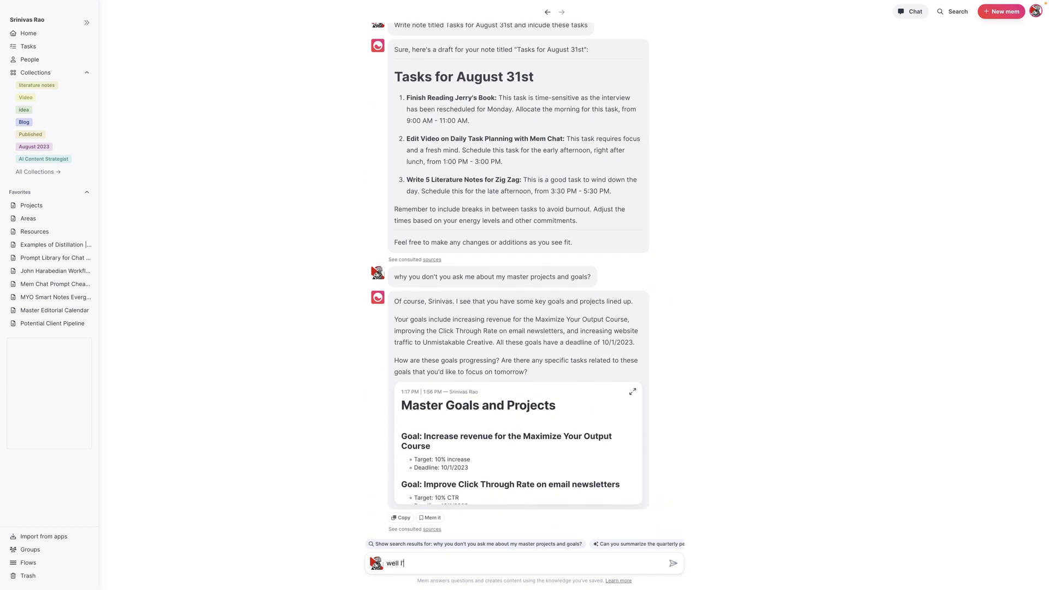
text(ve been updatein)
key(BackSpace)
text(old blog posts for seo and we')
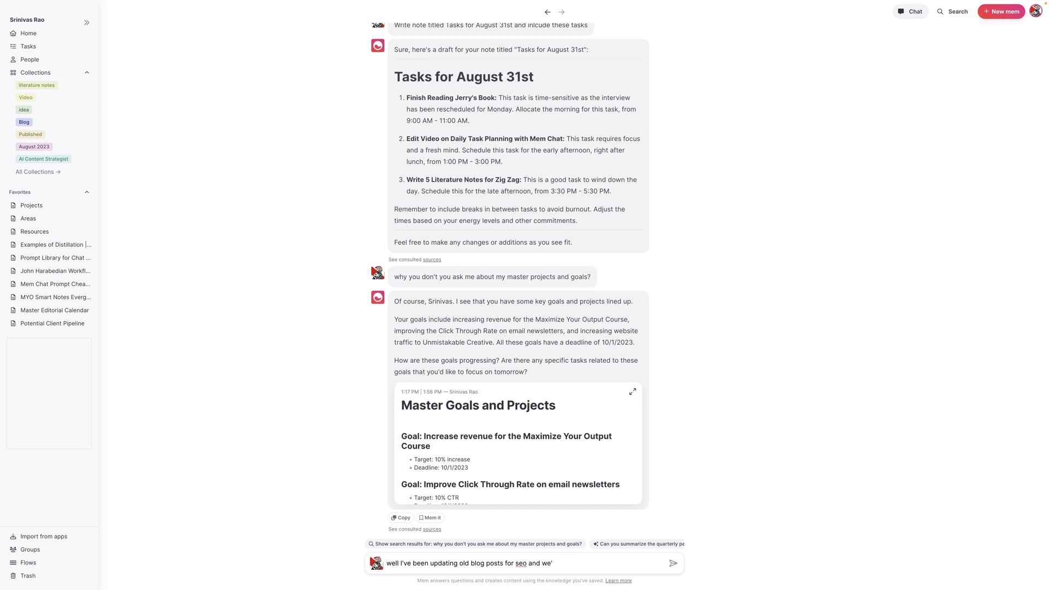
key(BackSpace)
text(biuilt the persuasion amplifiertemplate)
key(Return)
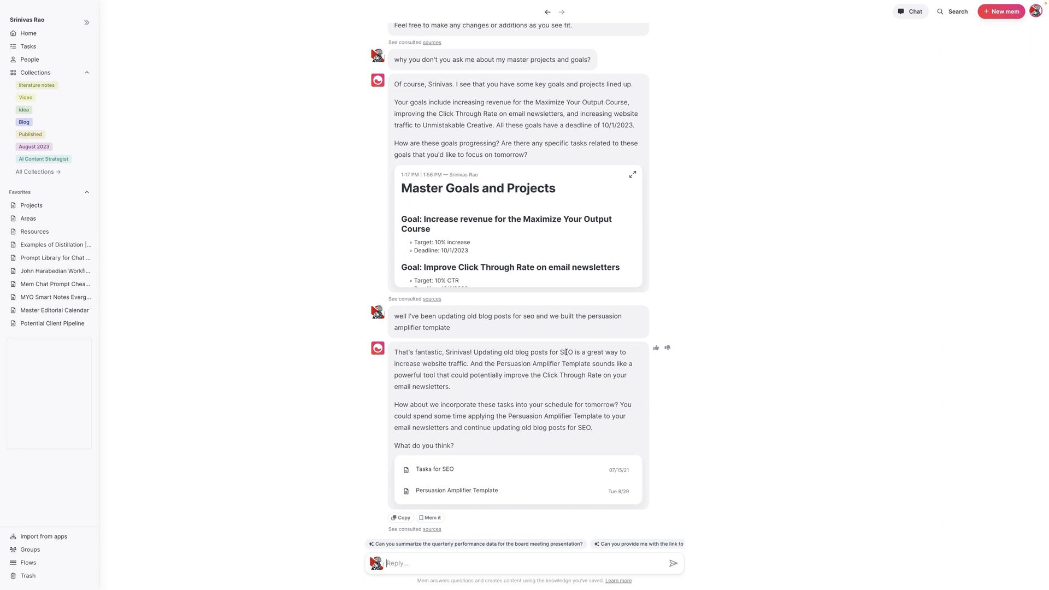
Send the idea of focusing on podcast transcripts for the website, then read Mem Chat's reply
text(yeah, that sounds good and what I'm thinking is I)
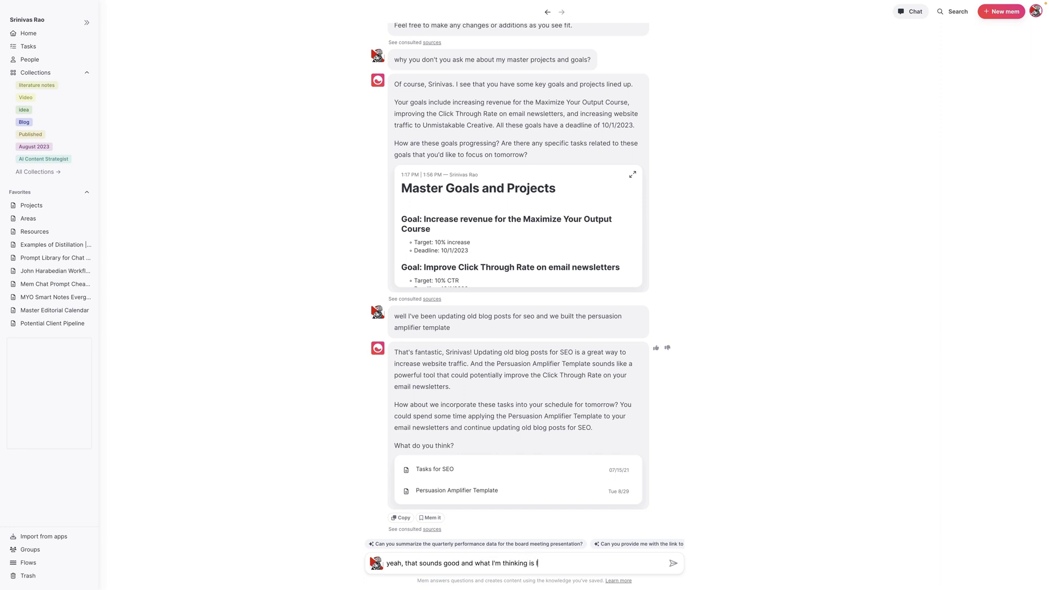
text(focusing on transcripts for the podcast and adding th)
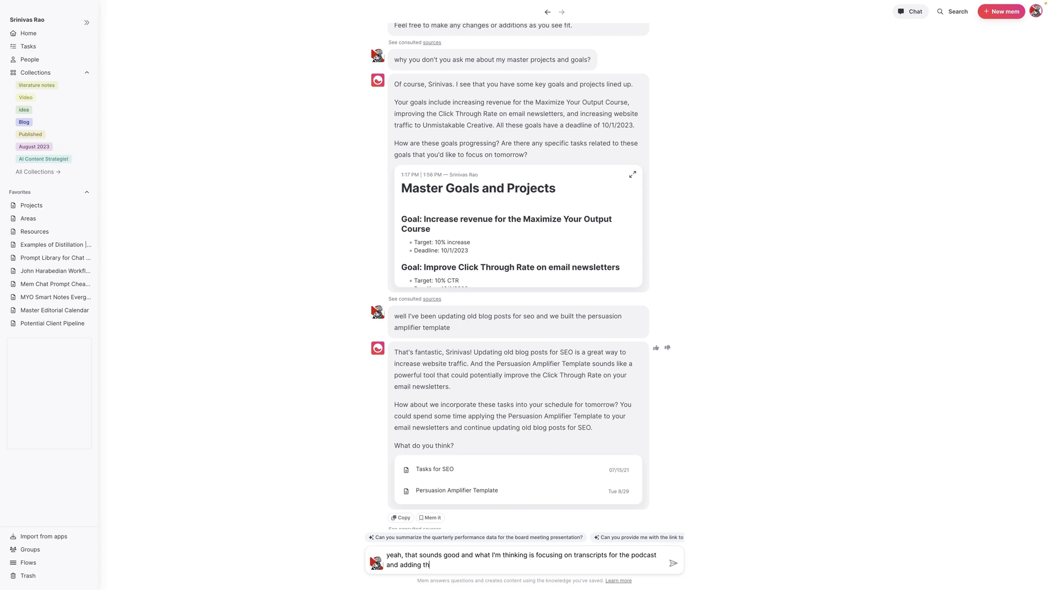
text(em to webstite)
key(BackSpace)
key(BackSpace)
key(BackSpace)
key(BackSpace)
text(ite)
key(Return)
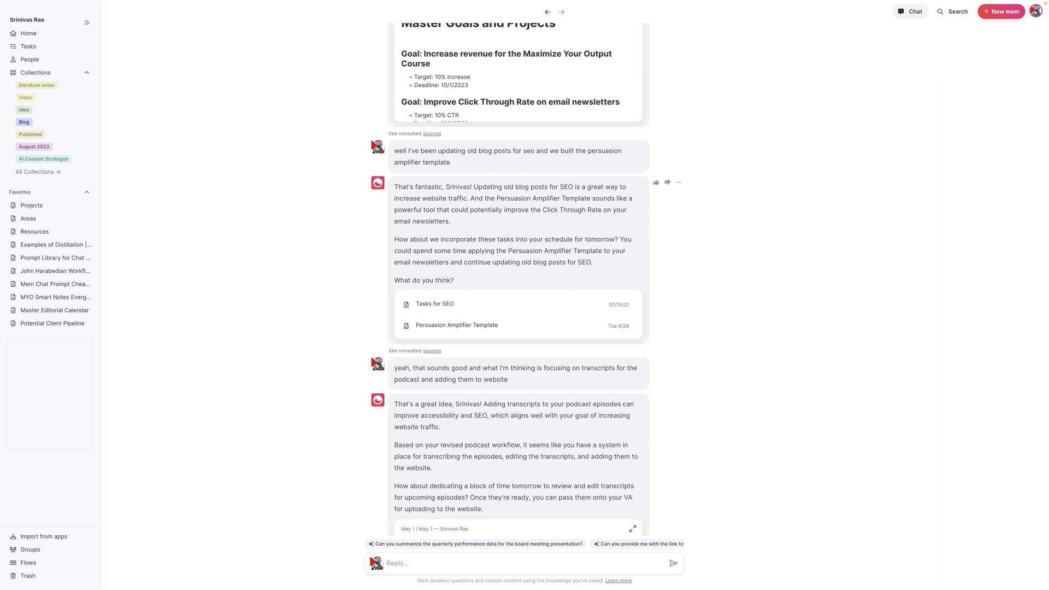
scroll(581, 375, down, 2)
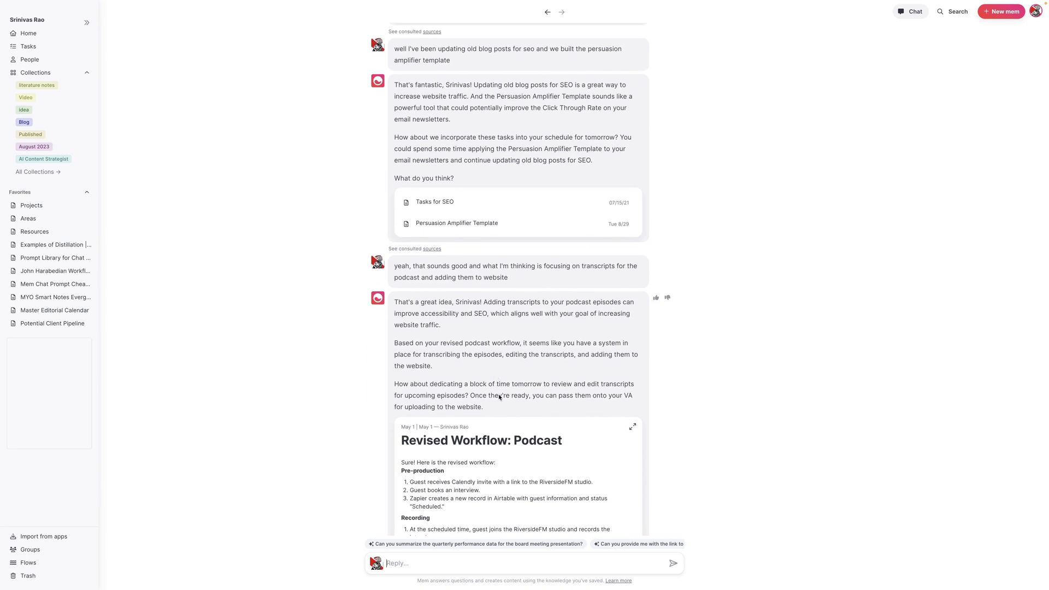
scroll(545, 364, down, 1)
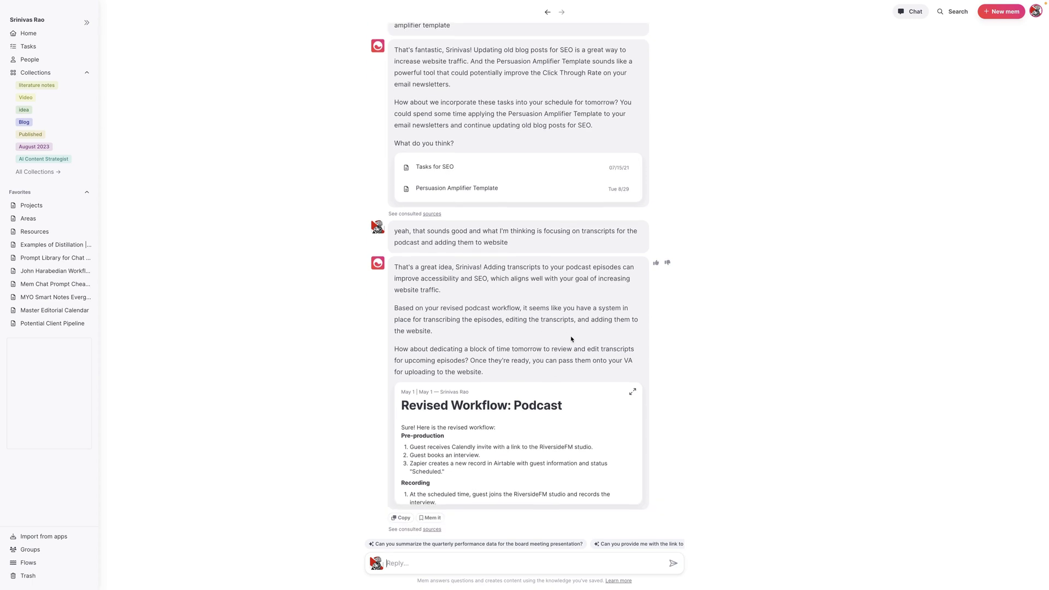
Ask Mem Chat to finish the daily planning template with the last steps
text(that sounds good, let's finish Srini's dilily pl)
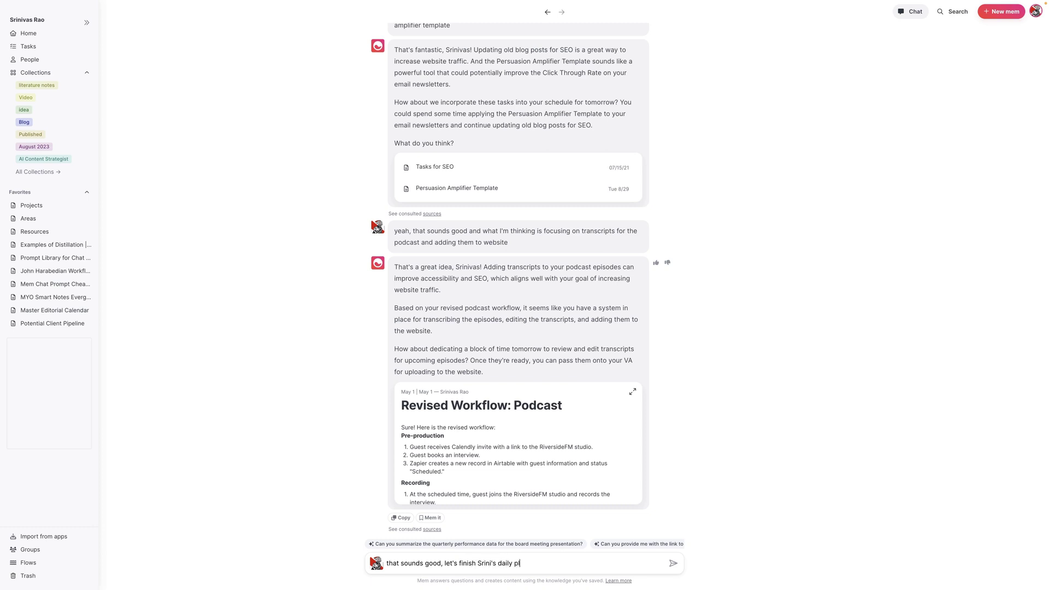
text(anning template with the last steps)
key(Return)
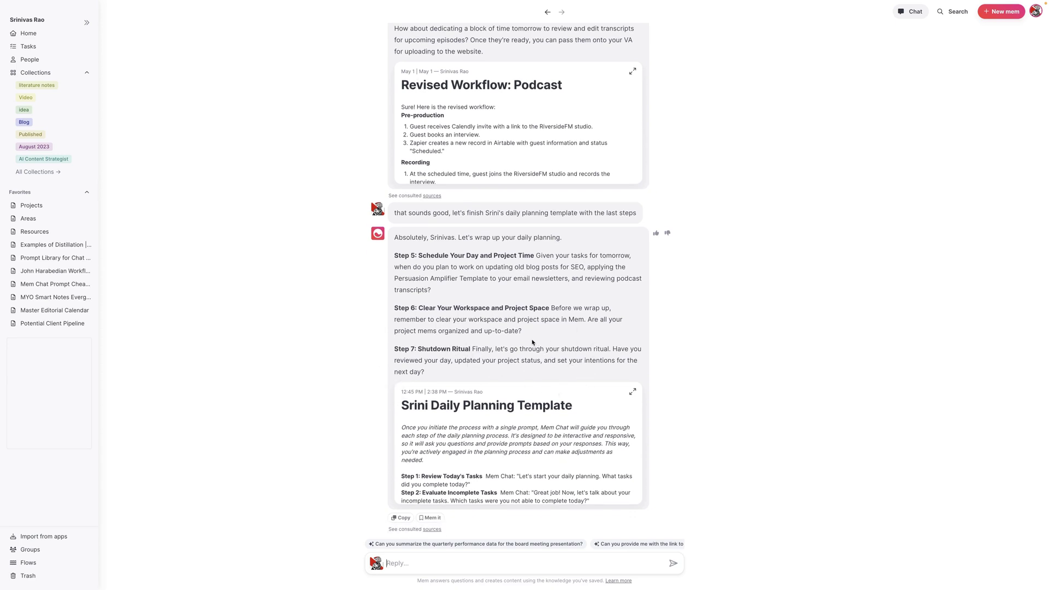
Send 'ok great, ready to call it a day, thanks for your help' and return to the Daily Task Planning note
text(ok great, ready to call it a day, thanks for your help)
key(Return)
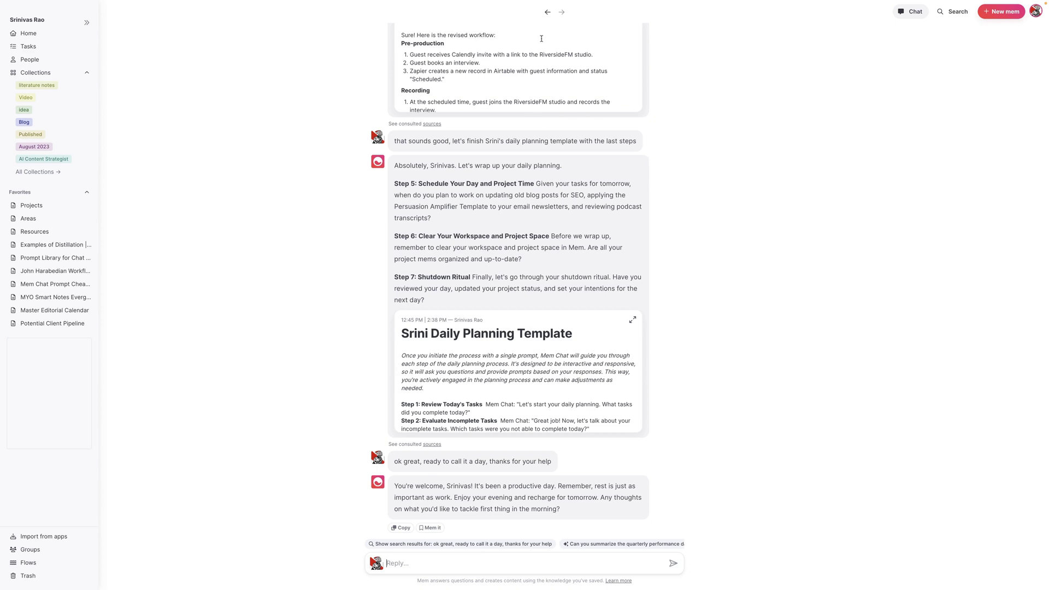
click(547, 12)
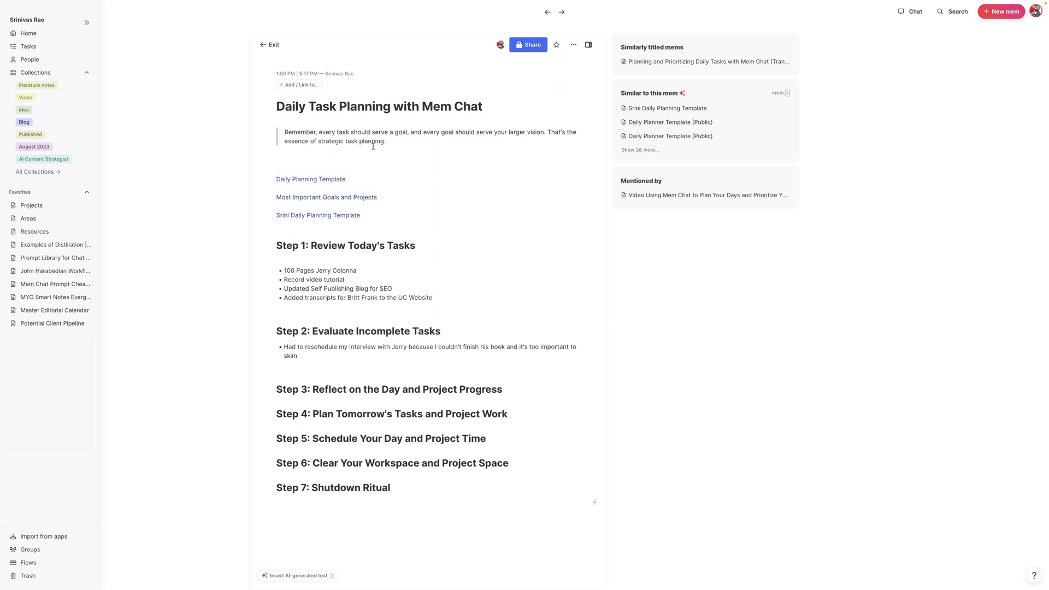
click(317, 215)
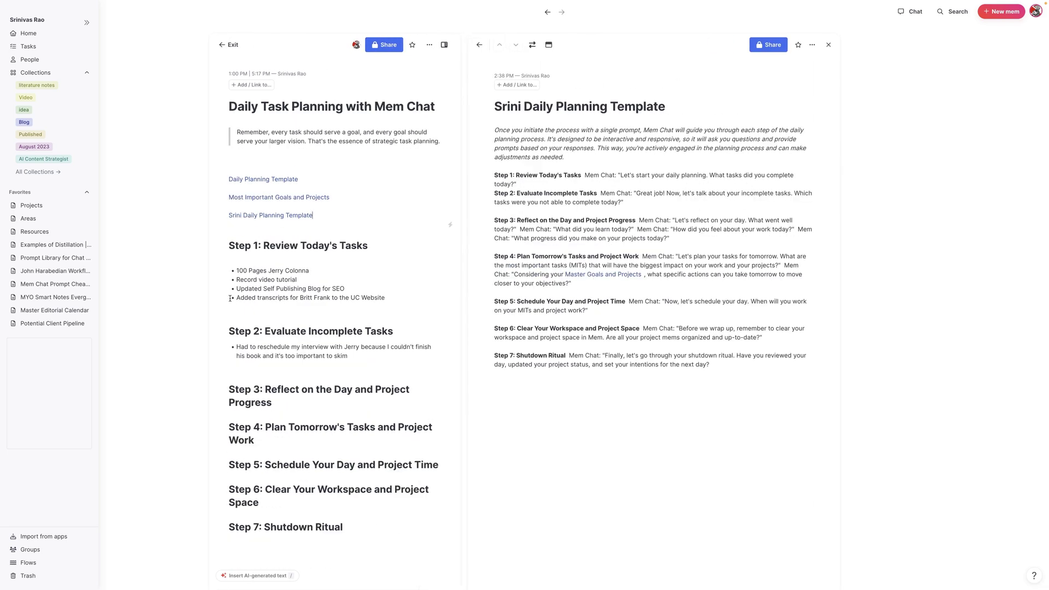
click(829, 44)
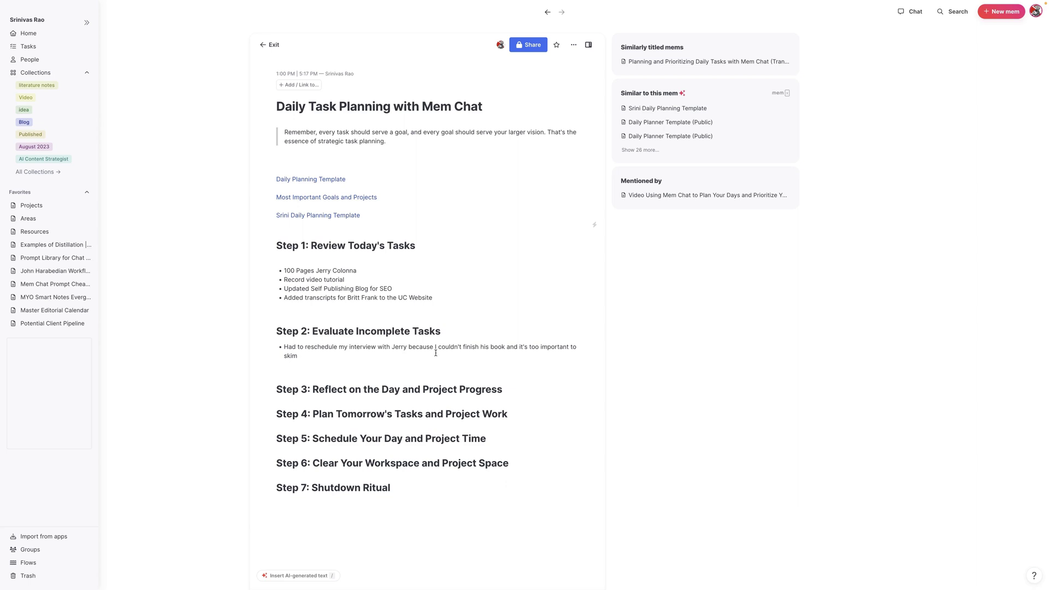
click(343, 197)
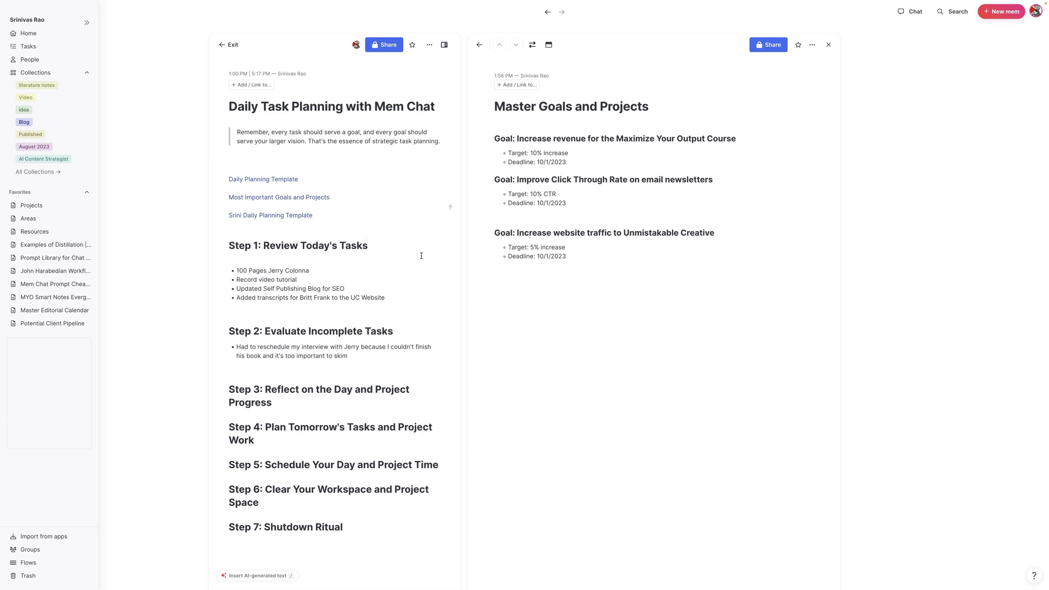
click(828, 45)
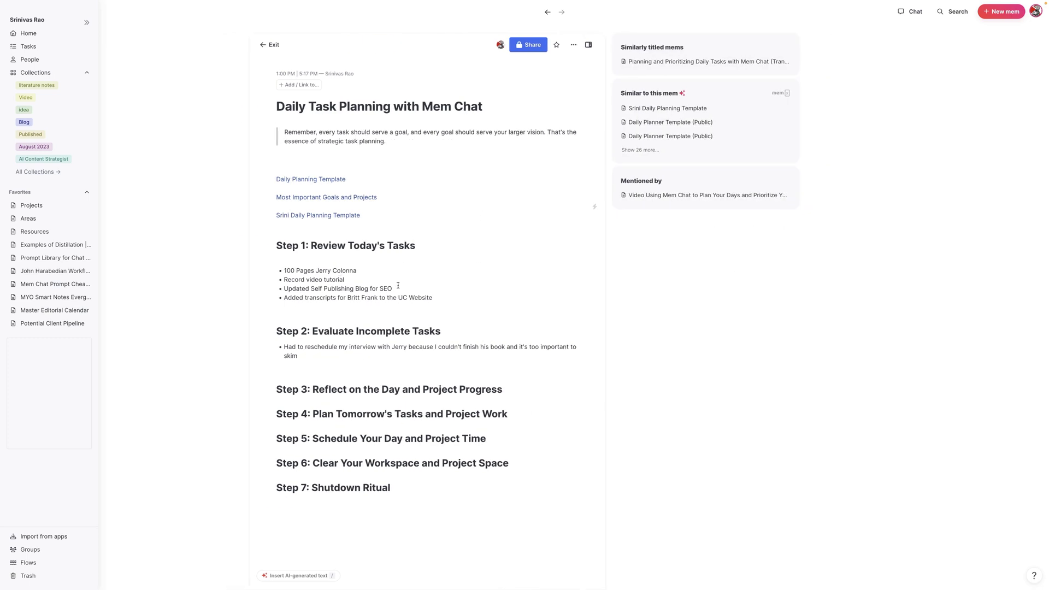